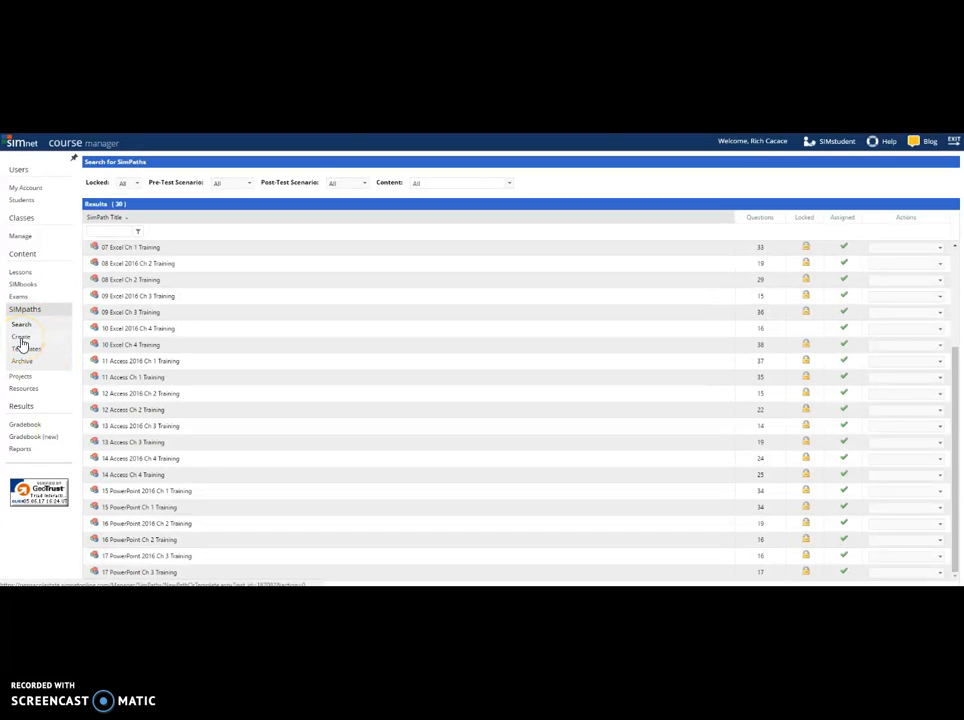
Sign in to the Pensacola State College SIMnet site with the instructor's username and account password
left_click(22, 338)
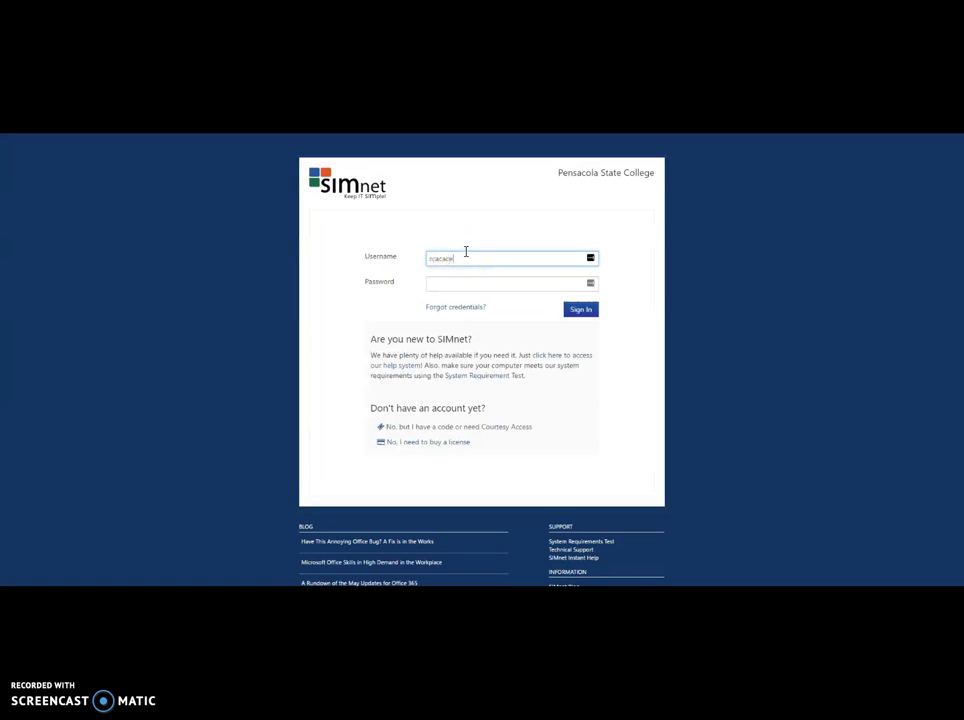
key("Tab")
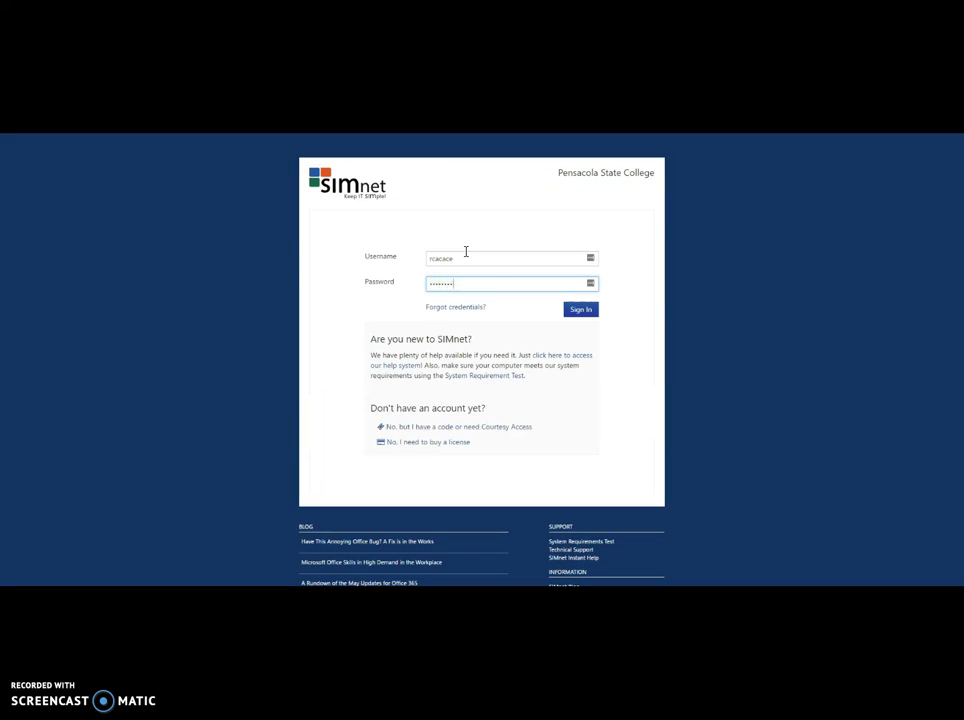
key("Return")
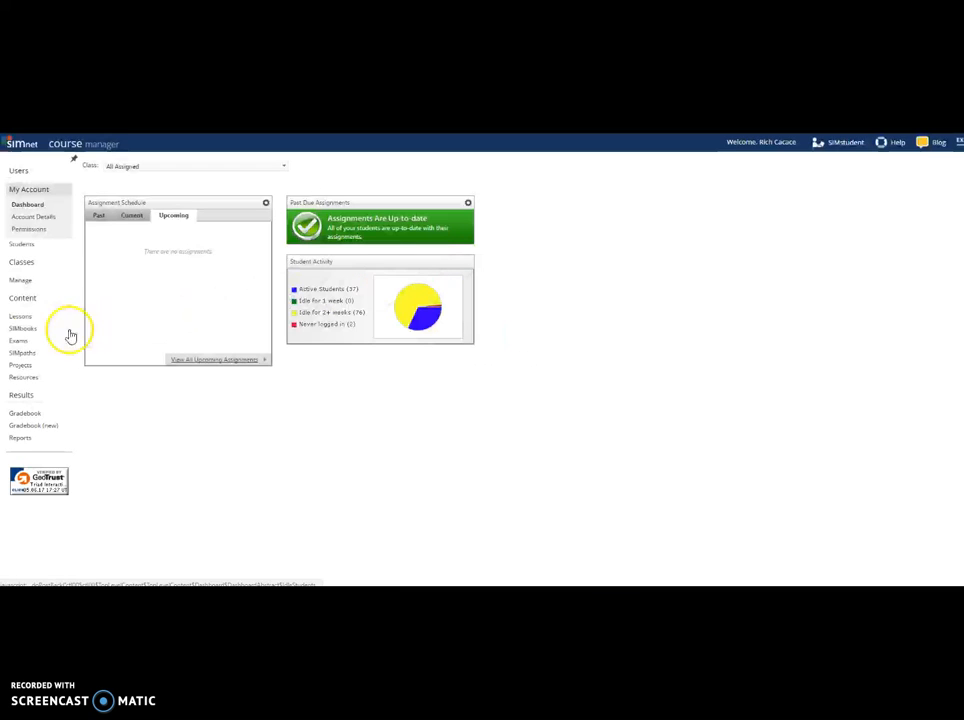
Create a SimPath titled "Demonstration" with a Practice pre-test, an Assessment post-test and the SIMnet 2016 content
left_click(20, 317)
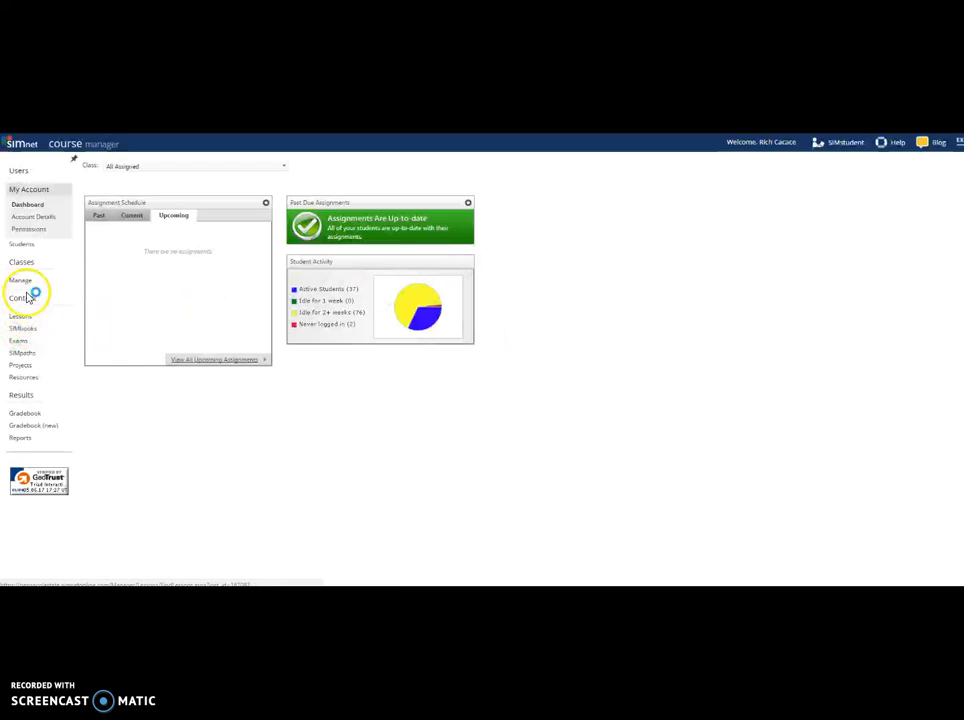
left_click(22, 354)
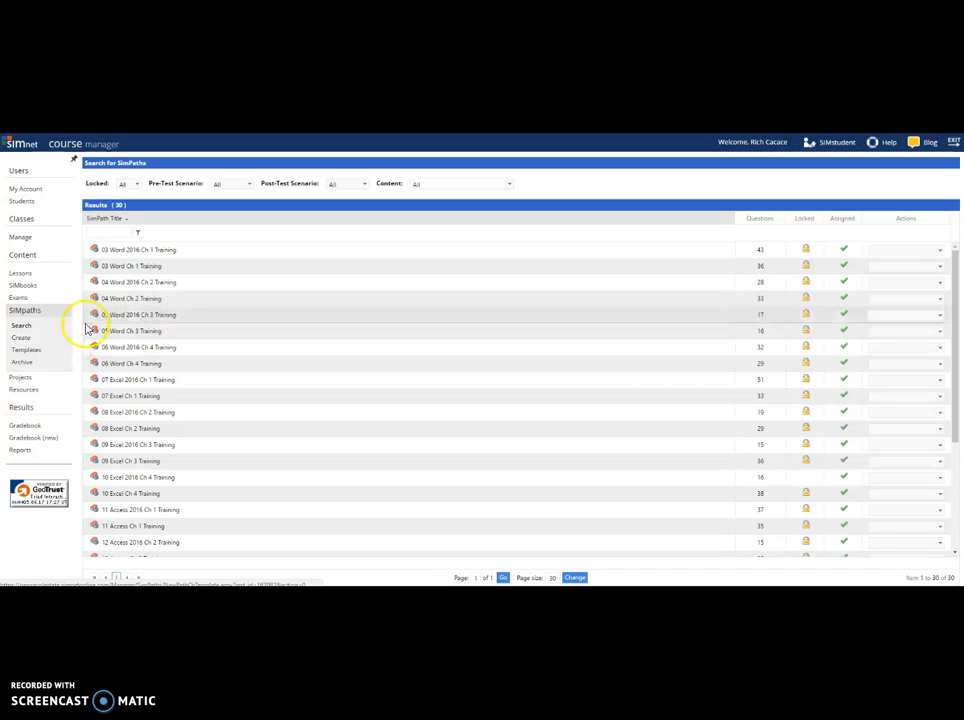
left_click(21, 339)
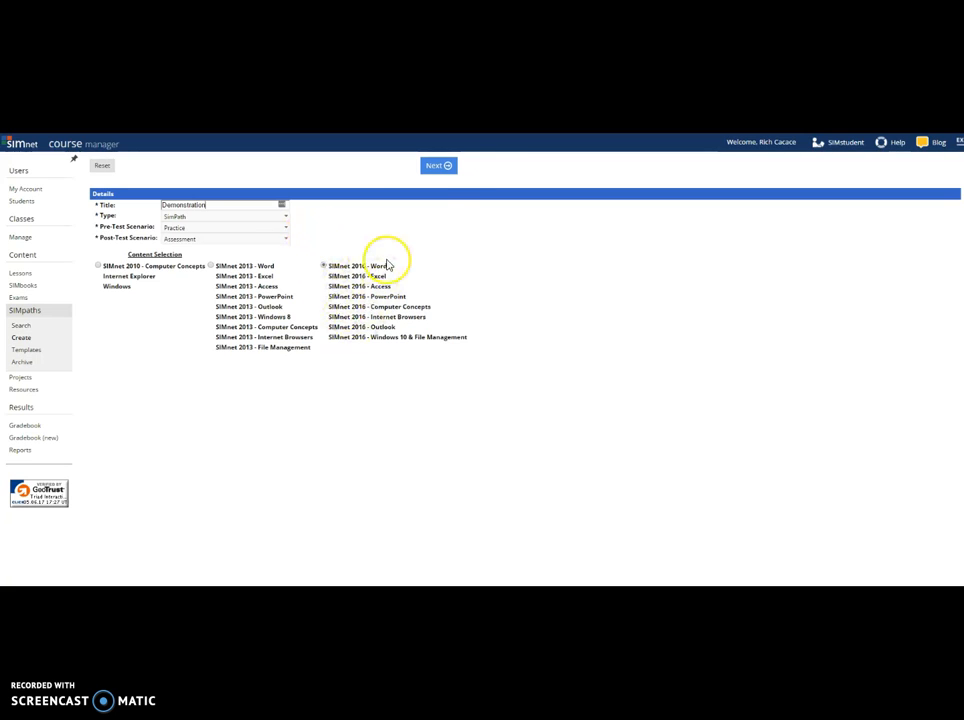
left_click(439, 167)
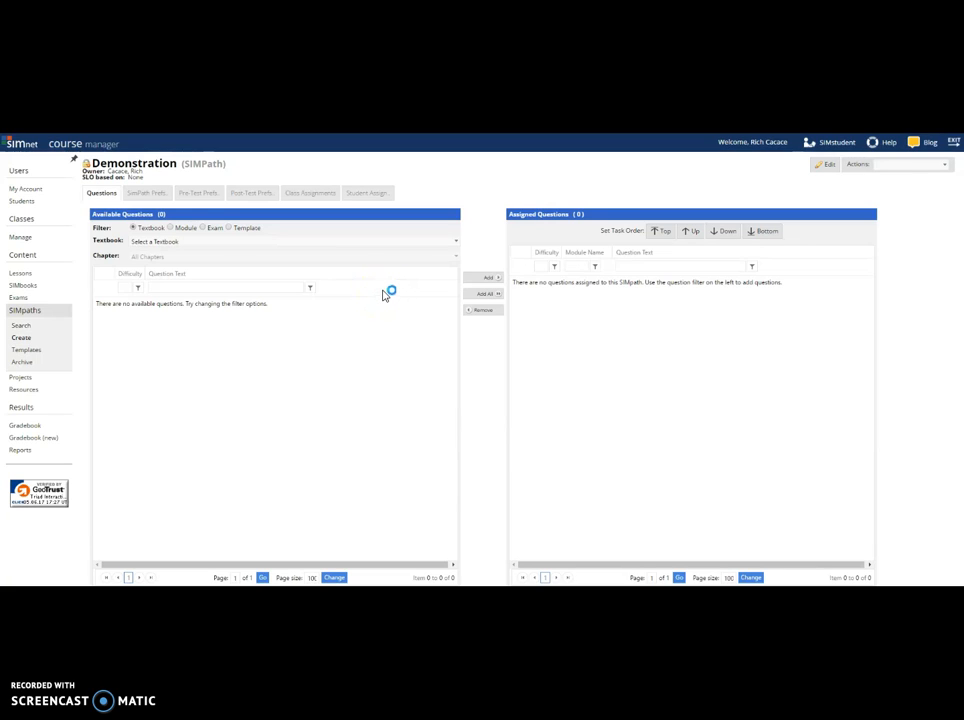
Filter the available questions to textbook In Practice - Office 2016, Word - Chapter 1 - Creating and Editing Documents, with difficulty "easy"
left_click(456, 243)
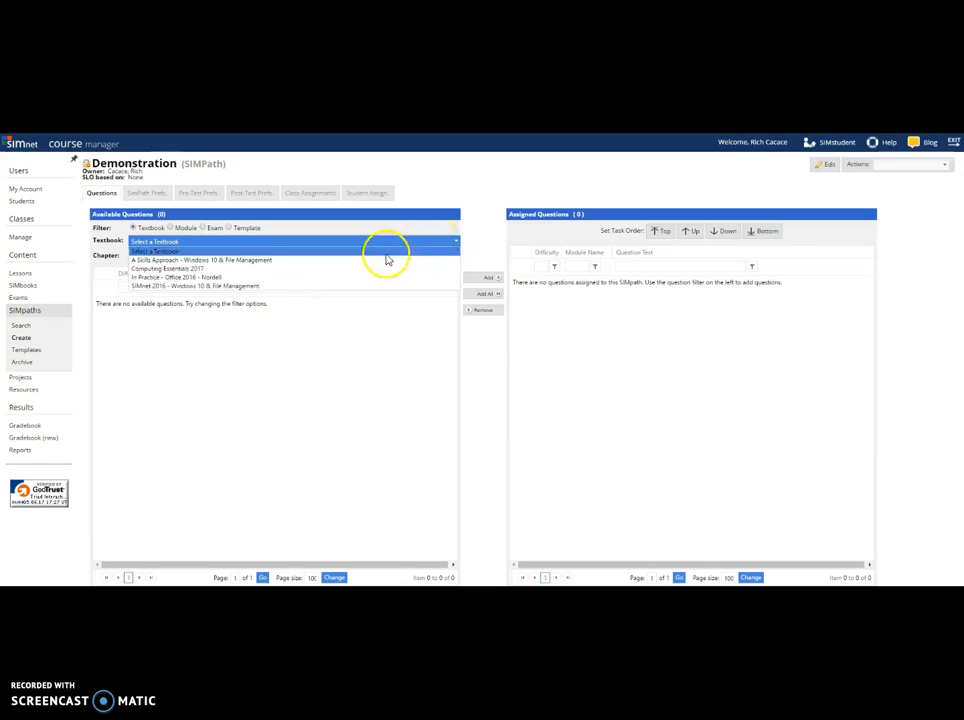
left_click(273, 277)
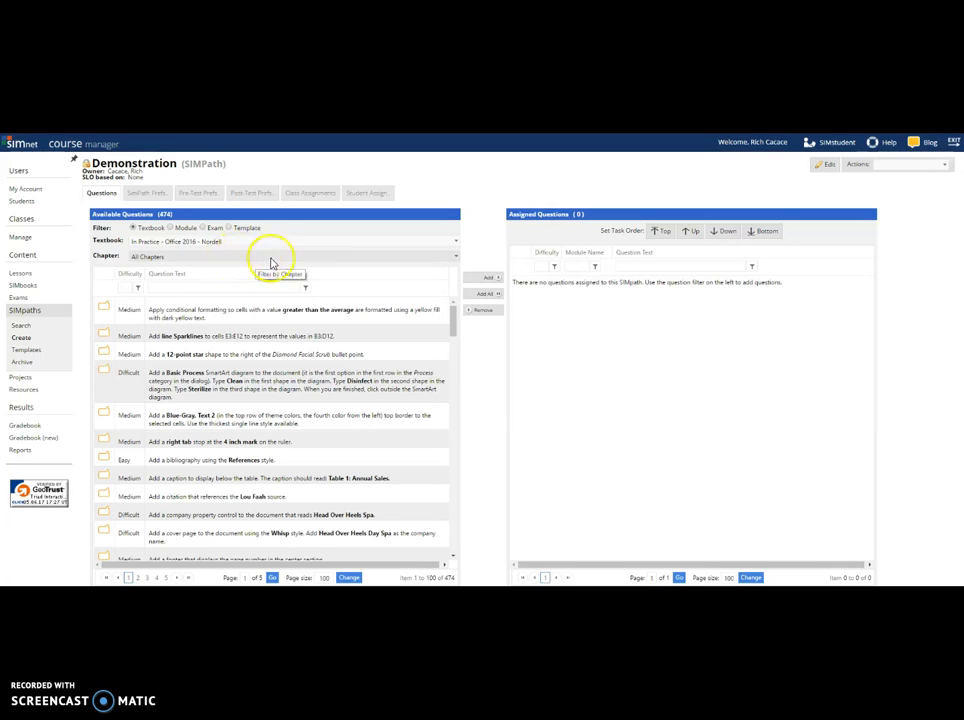
left_click(456, 257)
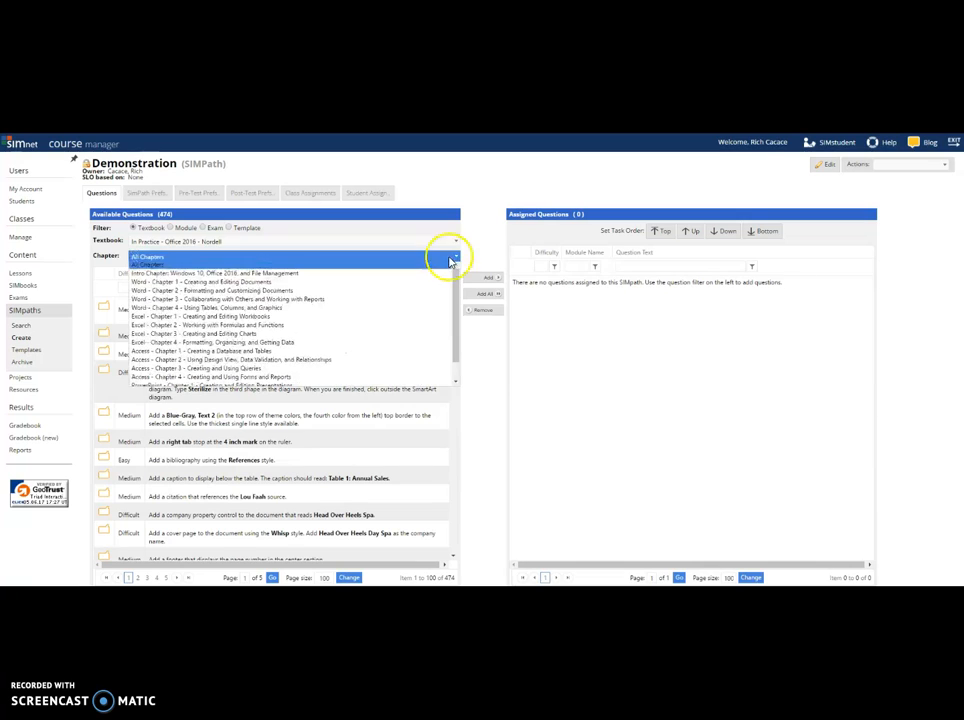
left_click(379, 285)
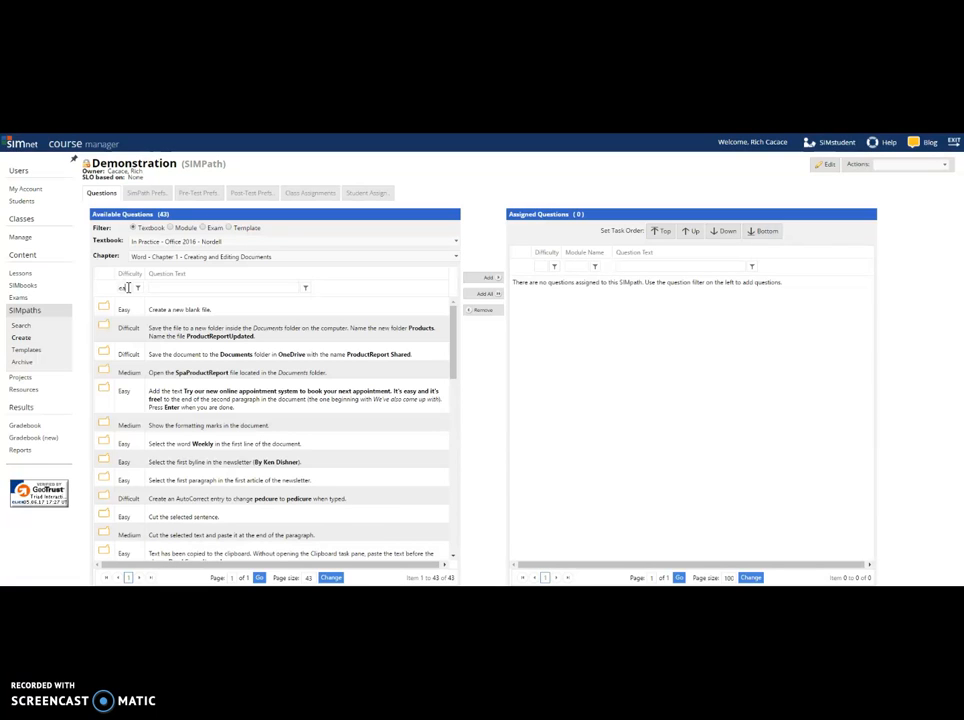
key("Return")
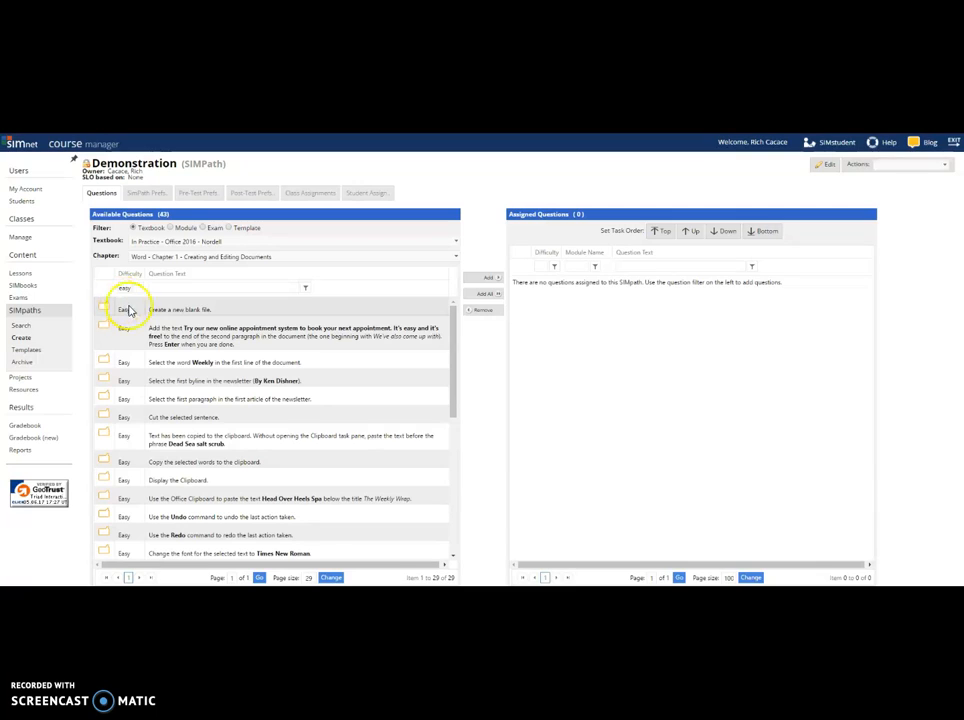
Assign the questions on creating a new blank file, selecting the word Weekly, and cutting the selected sentence to the SimPath
left_click(226, 313)
left_click(481, 287)
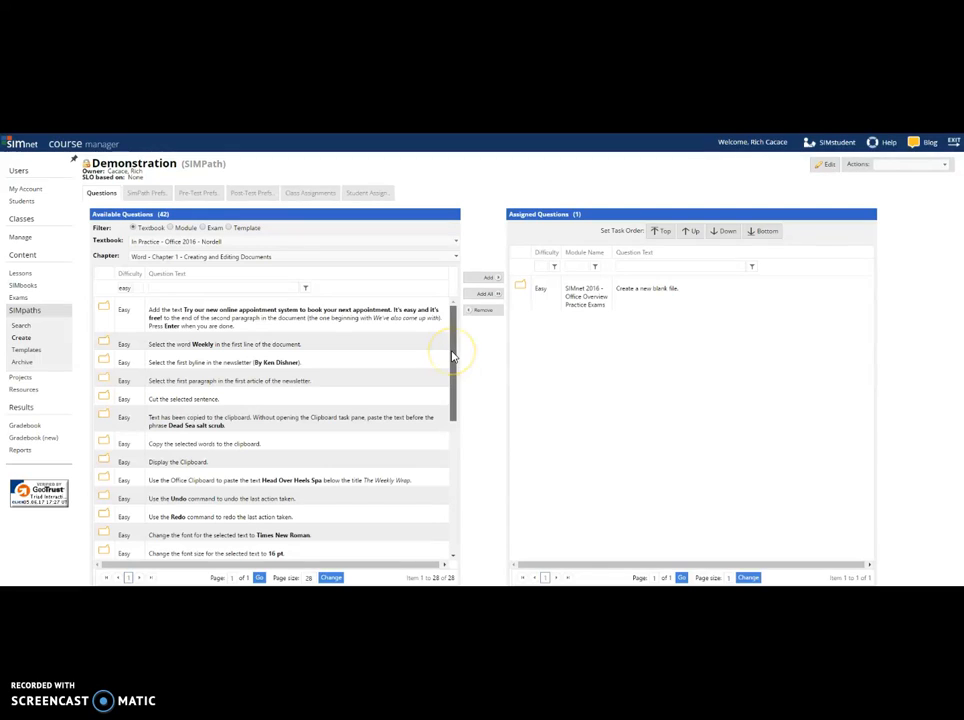
left_click_drag(452, 356, 455, 358)
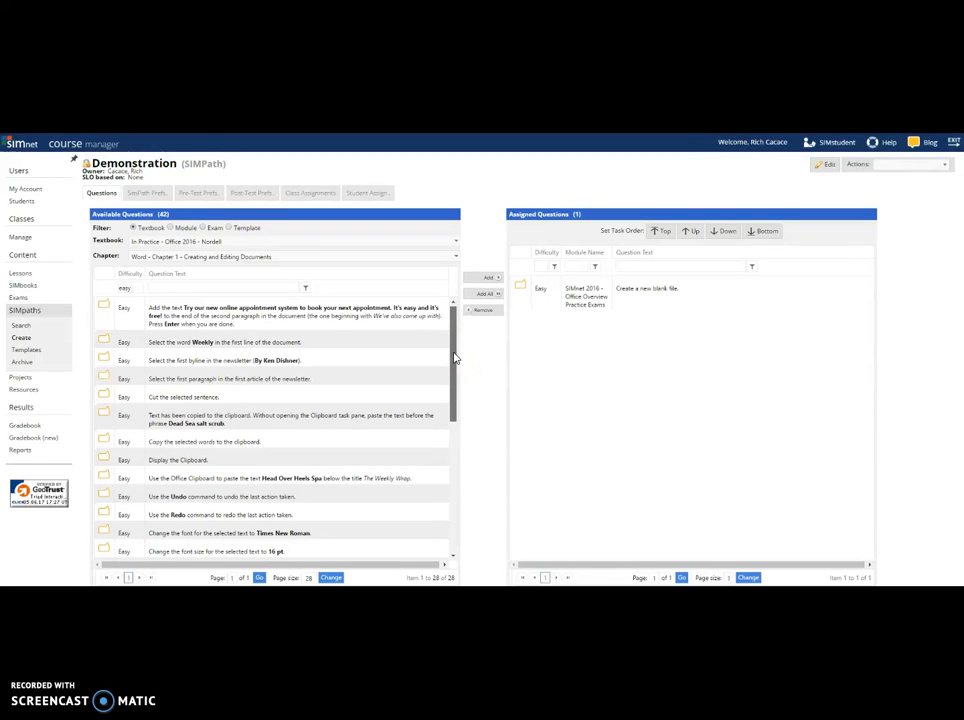
left_click(320, 344)
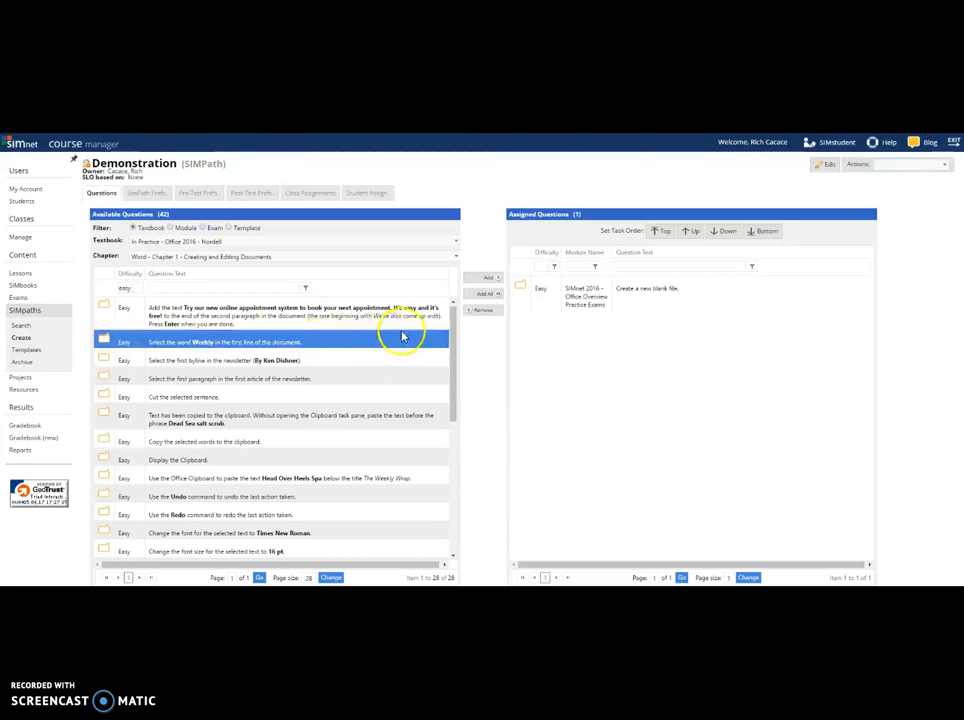
left_click(482, 279)
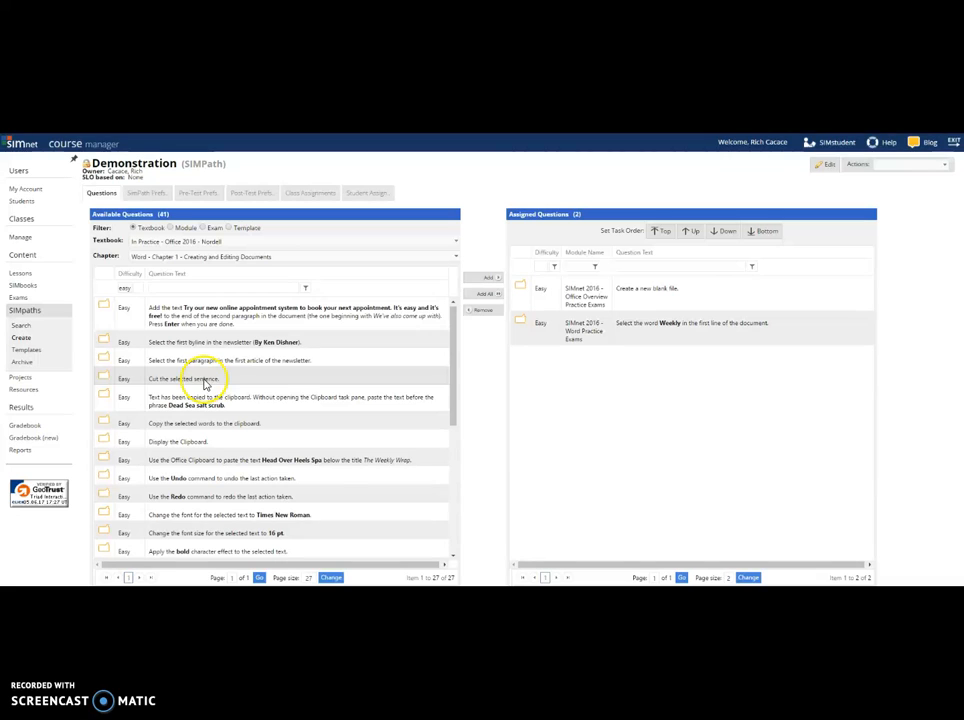
left_click(205, 380)
left_click(485, 281)
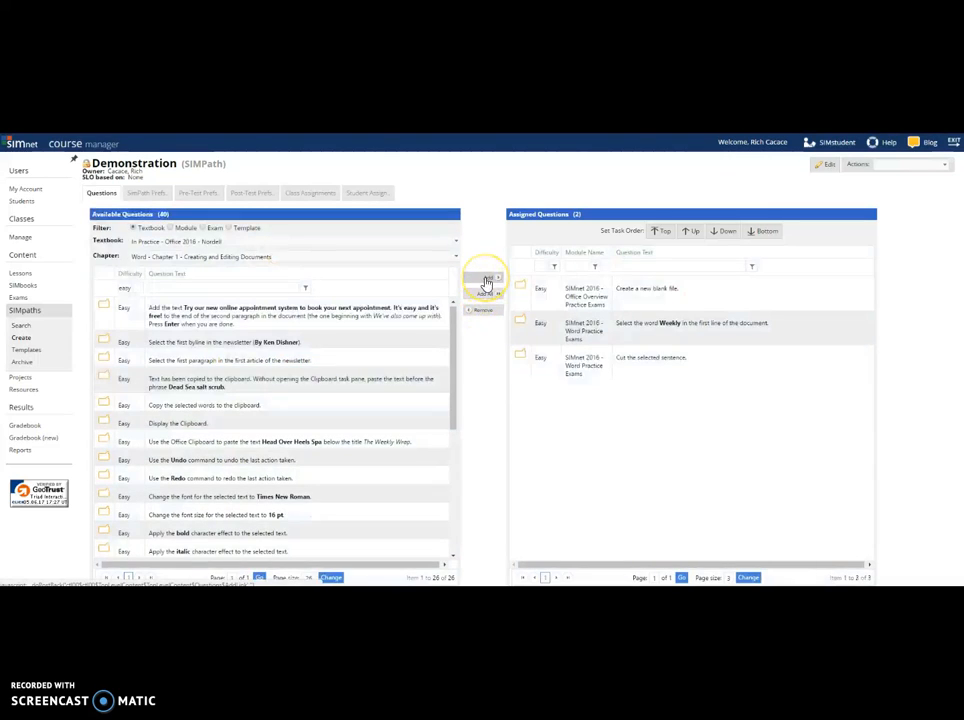
left_click(469, 286)
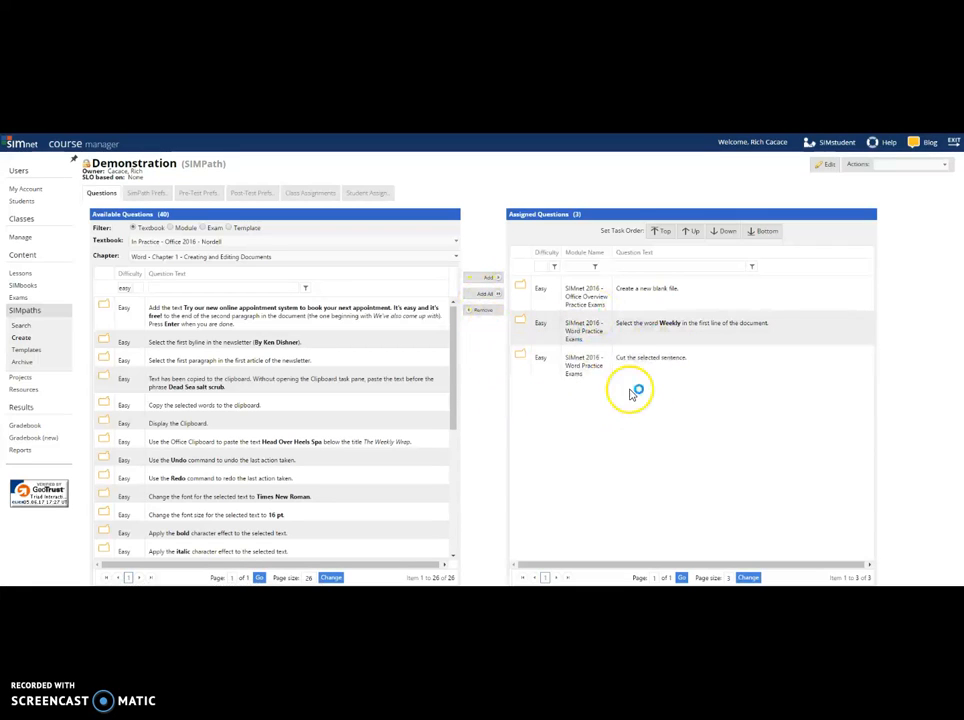
Review the SimPath, pre-test and post-test preferences, leaving the pre-test settings without saving changes
left_click(148, 195)
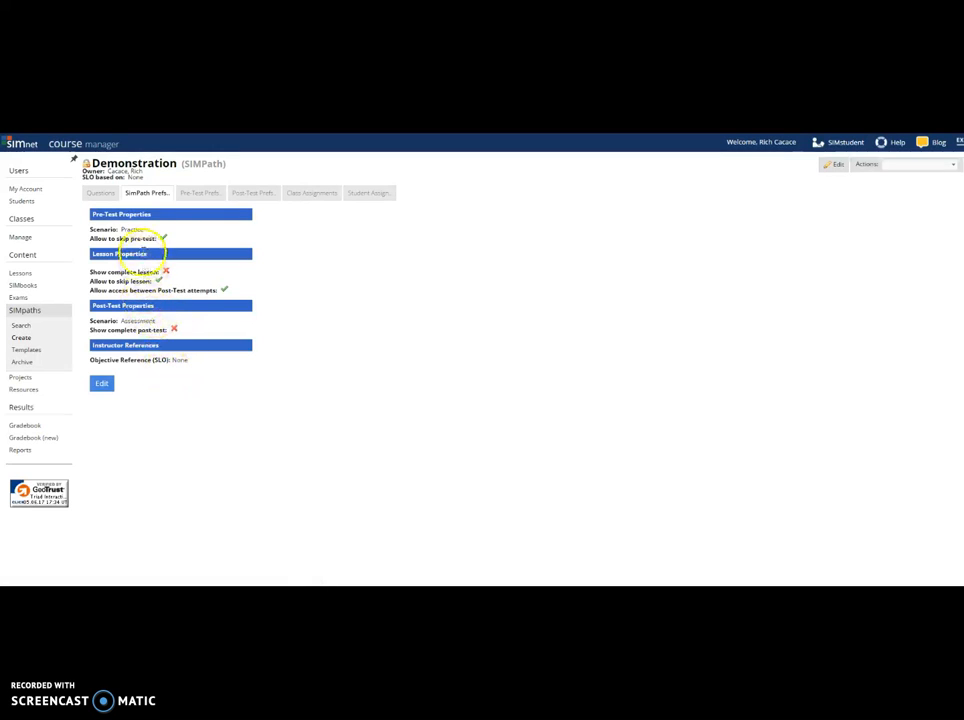
left_click(197, 197)
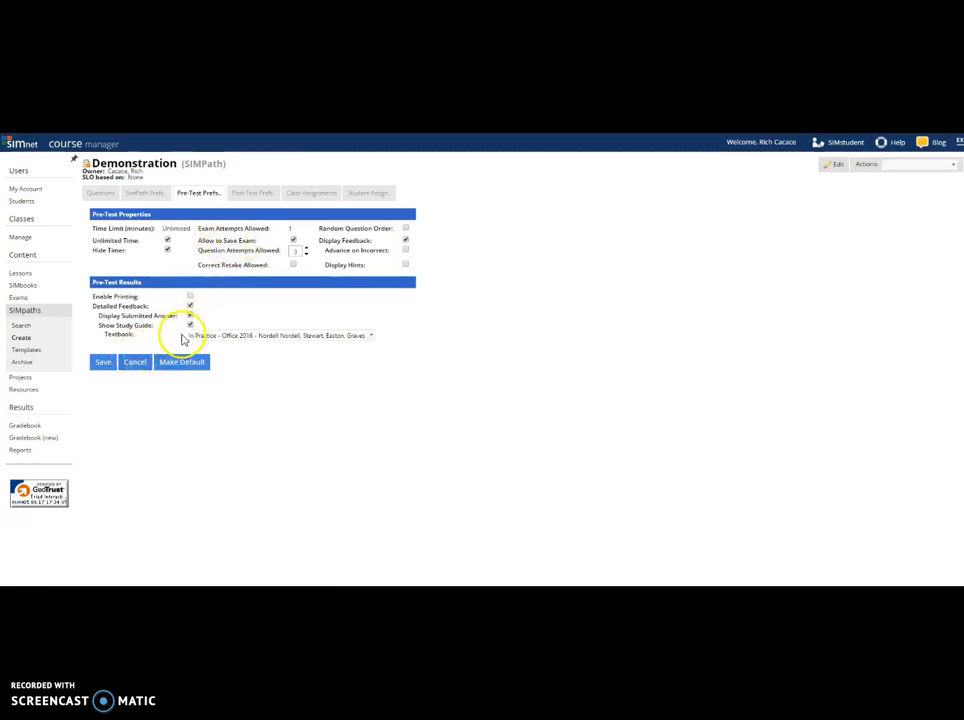
left_click(140, 366)
left_click(244, 194)
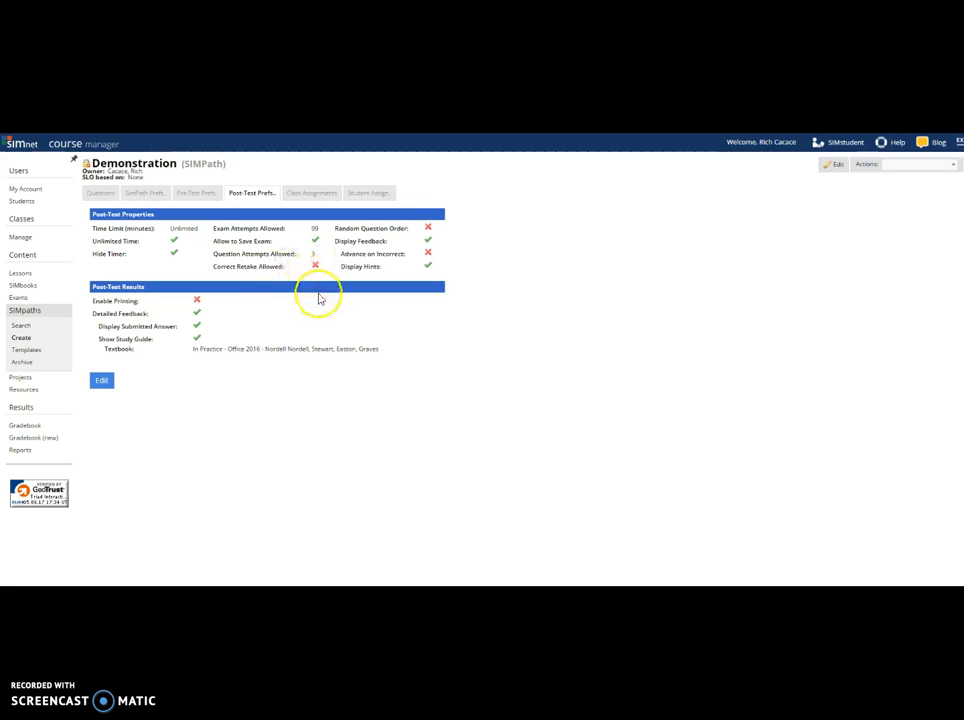
Start assigning the SimPath to the CGS1570 - Computer Concepts class section 2017-2 Sec 9539
left_click(315, 198)
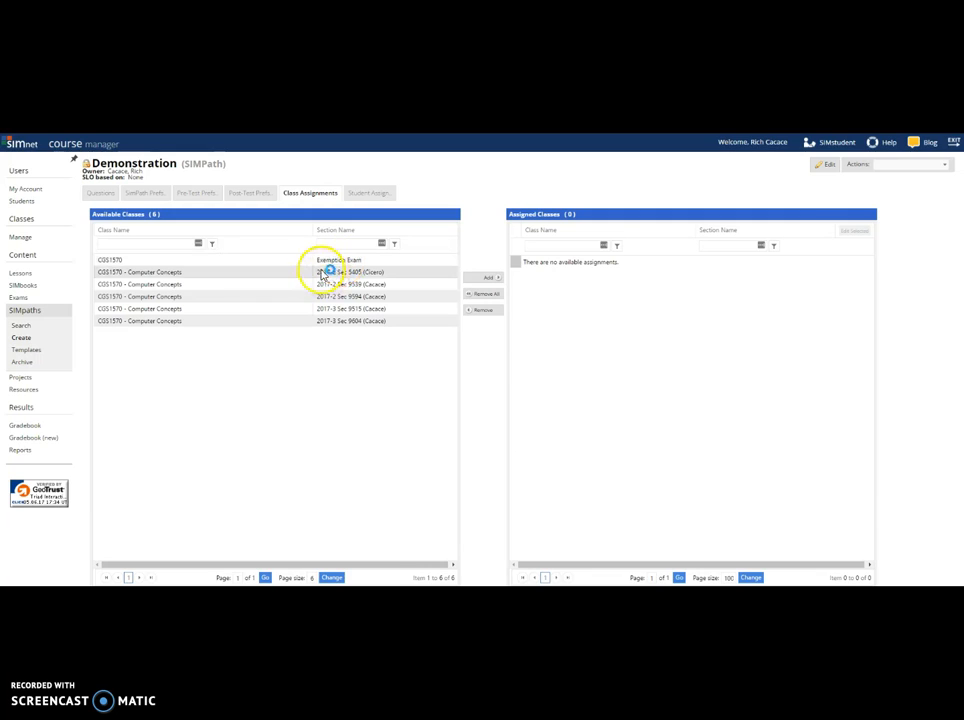
left_click(322, 274)
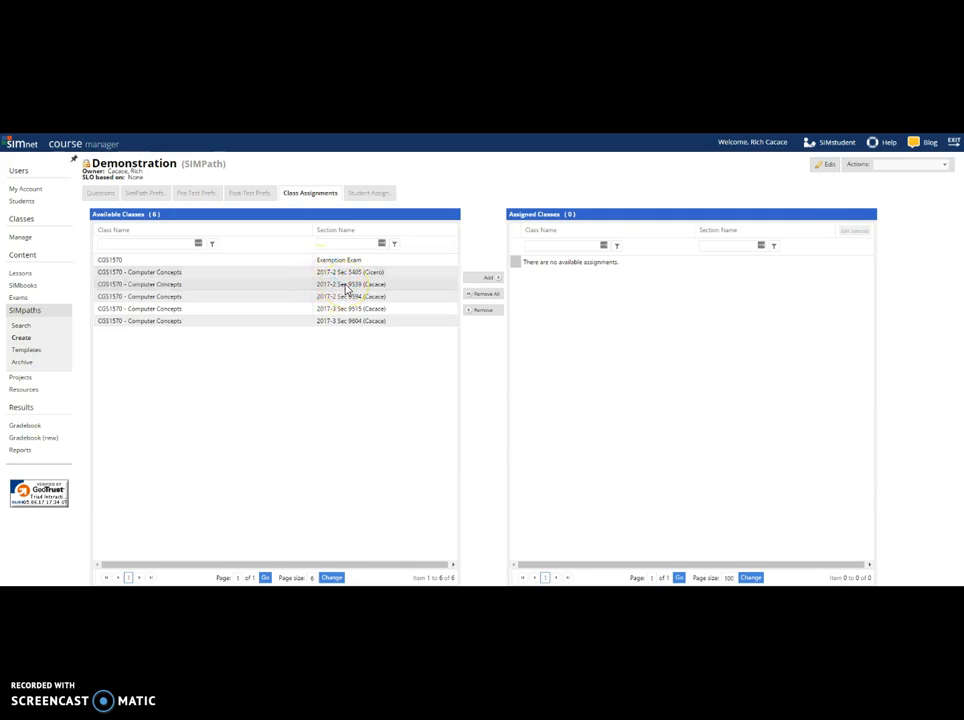
left_click(347, 289)
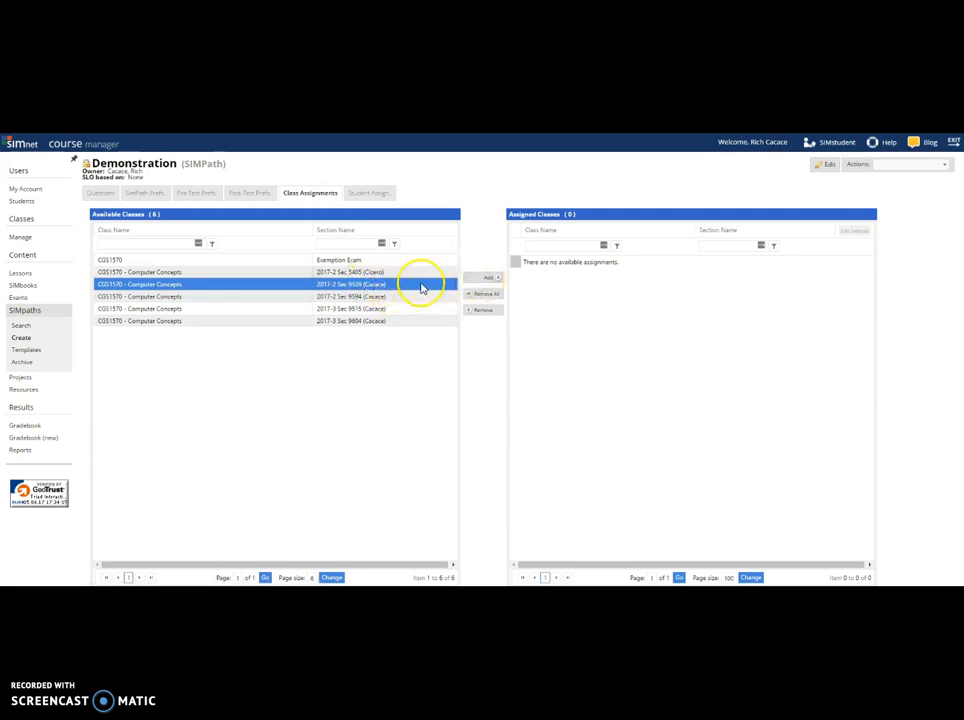
left_click(476, 279)
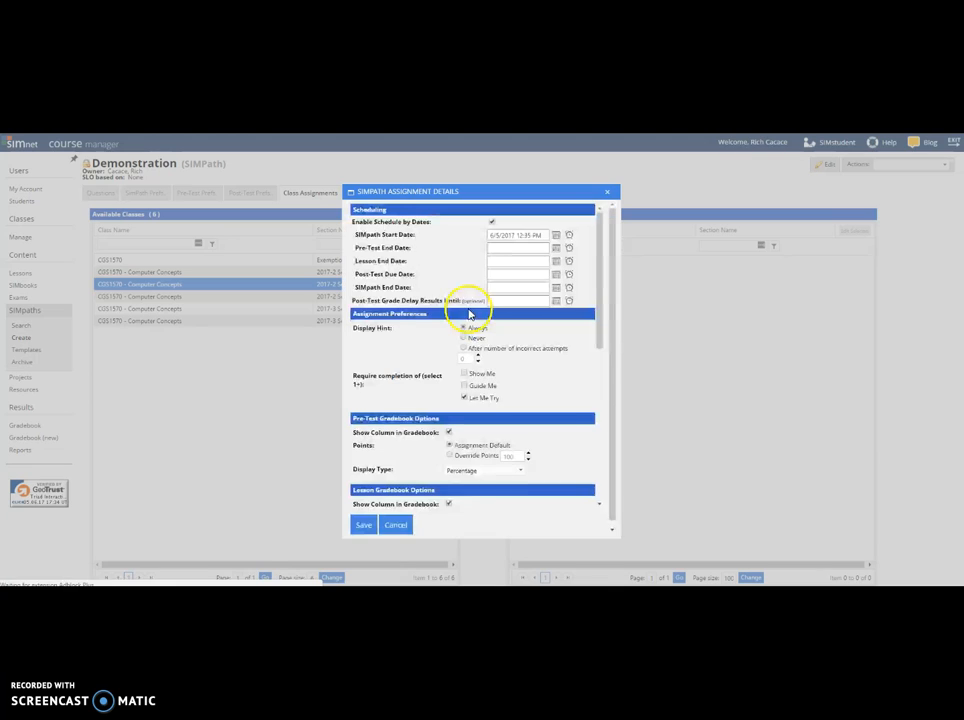
Set the Pre-Test End, Lesson End, Post-Test Due and SIMpath End dates to 6/5/2017 11:59 PM
left_click(492, 222)
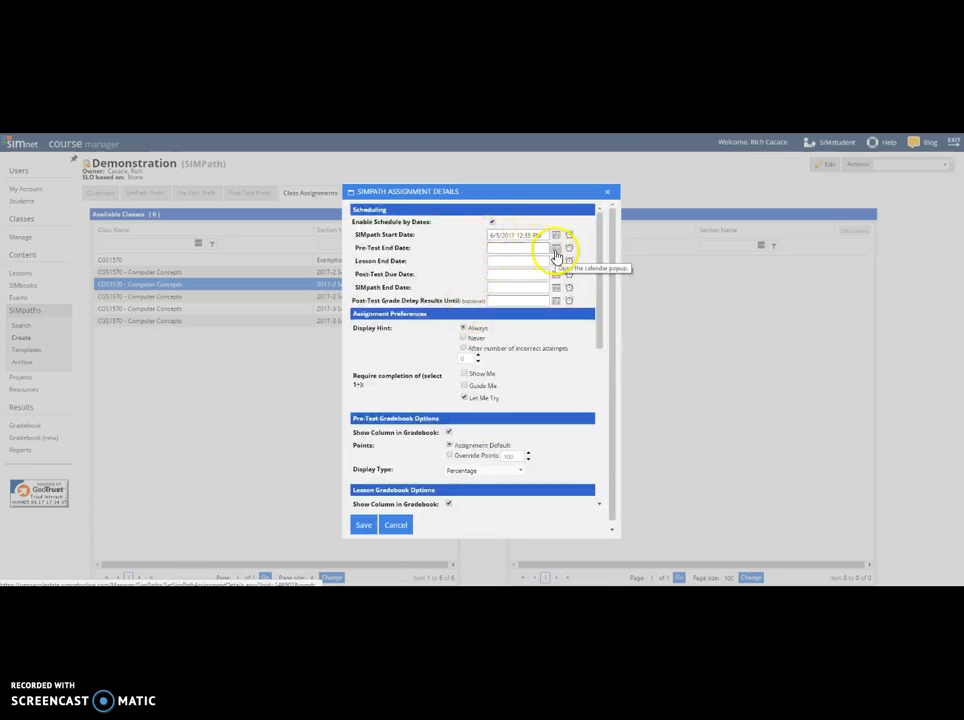
left_click(556, 250)
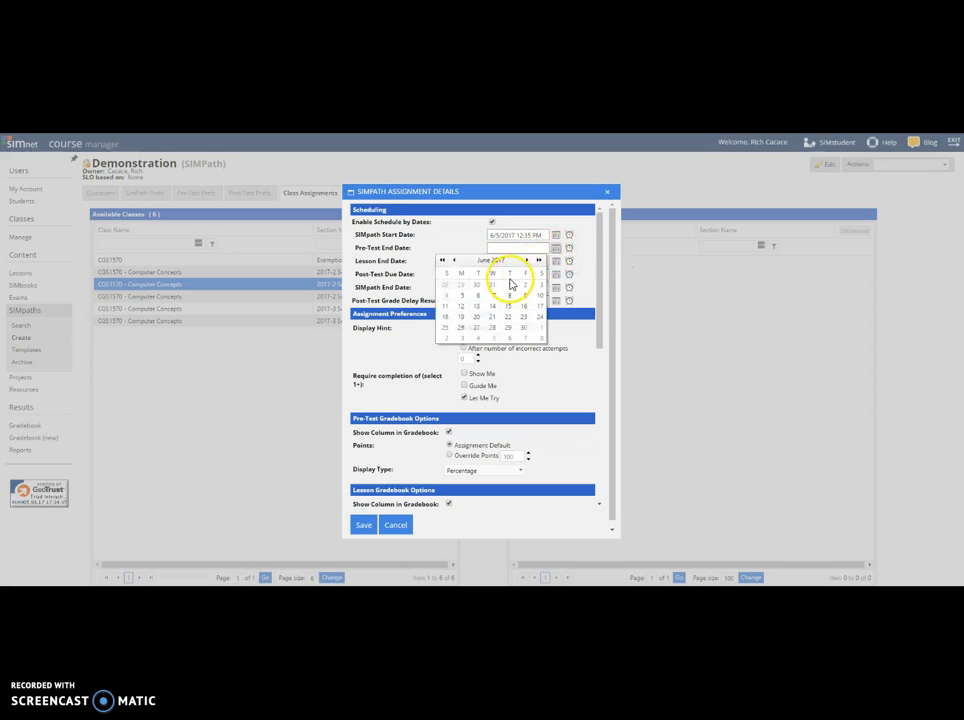
left_click(459, 297)
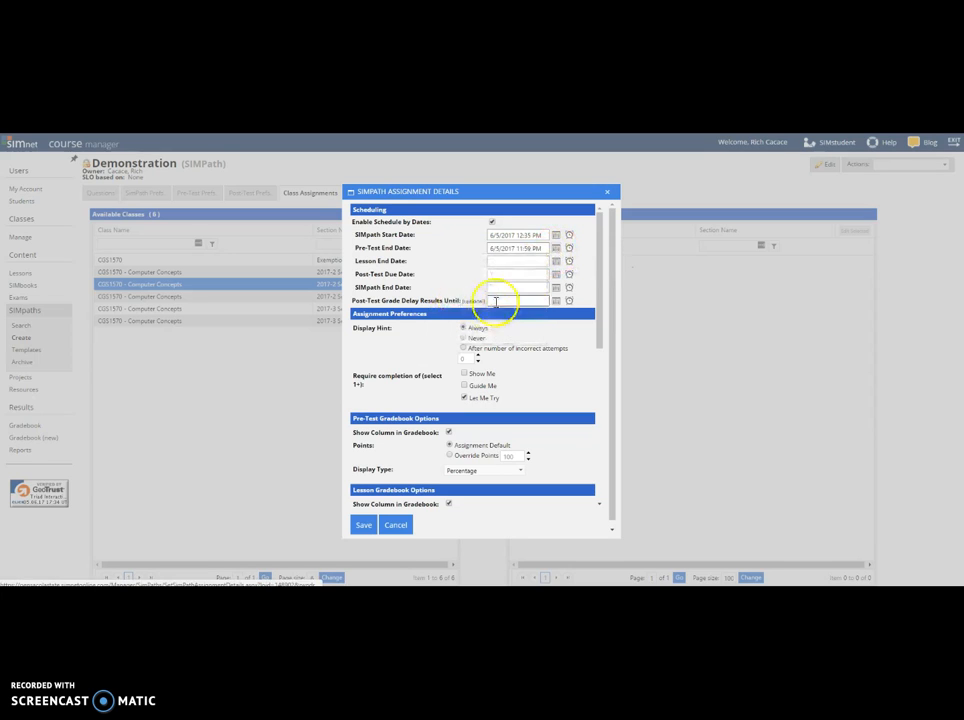
left_click(555, 262)
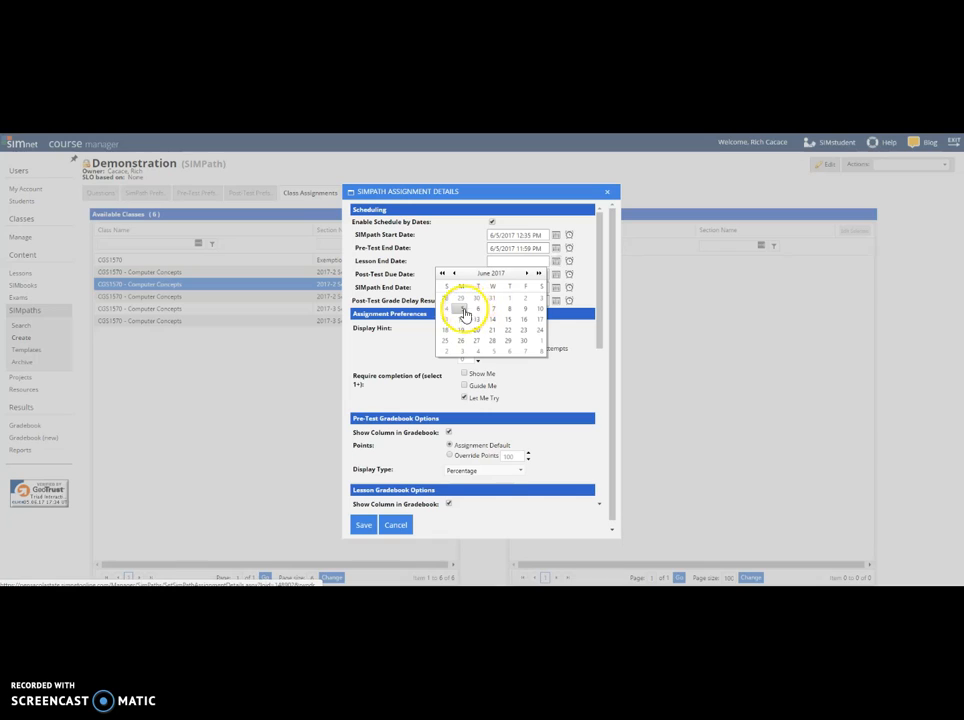
left_click(463, 314)
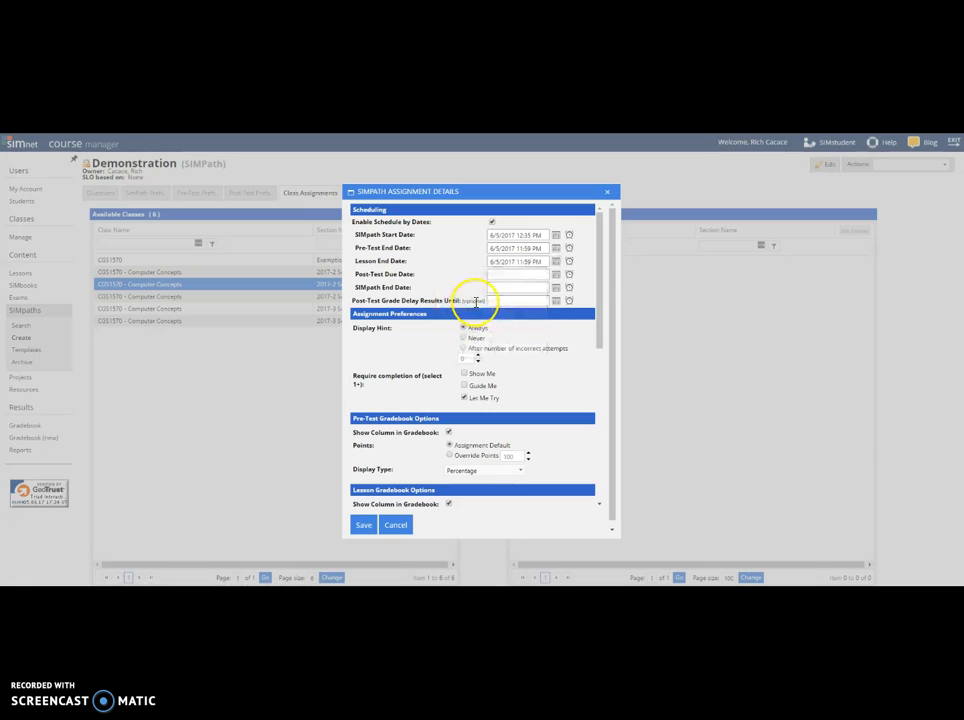
left_click(555, 281)
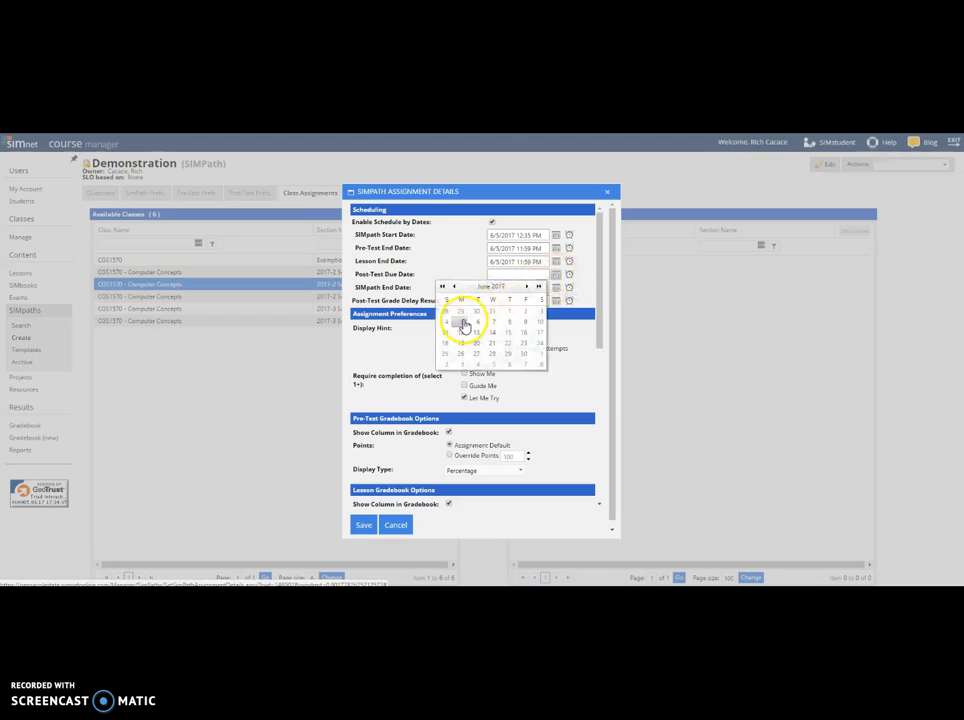
left_click(462, 323)
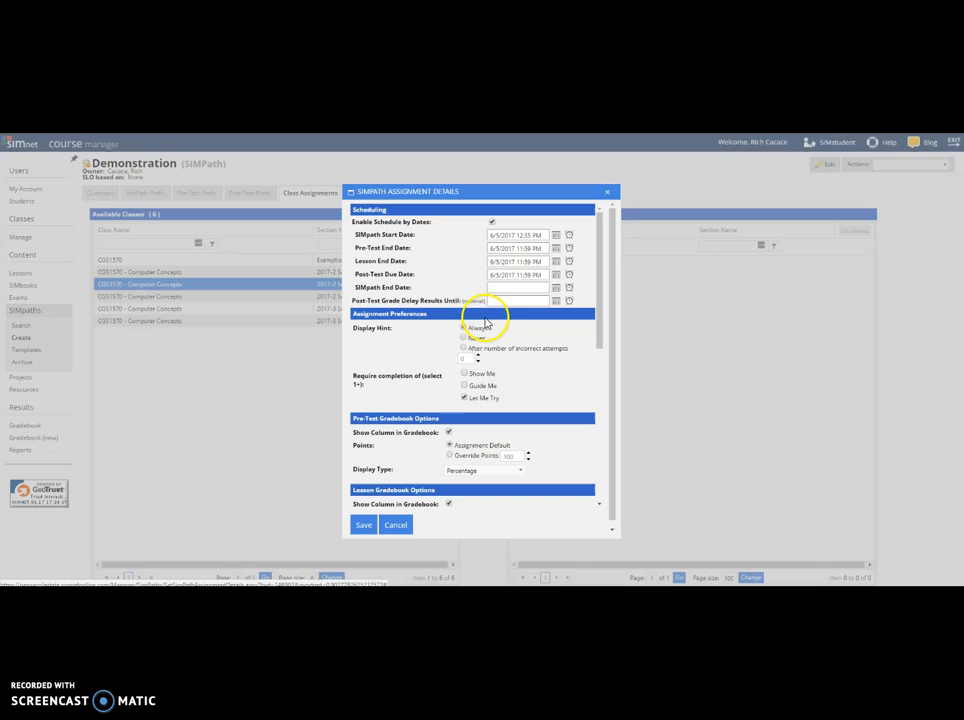
left_click(556, 288)
left_click(461, 337)
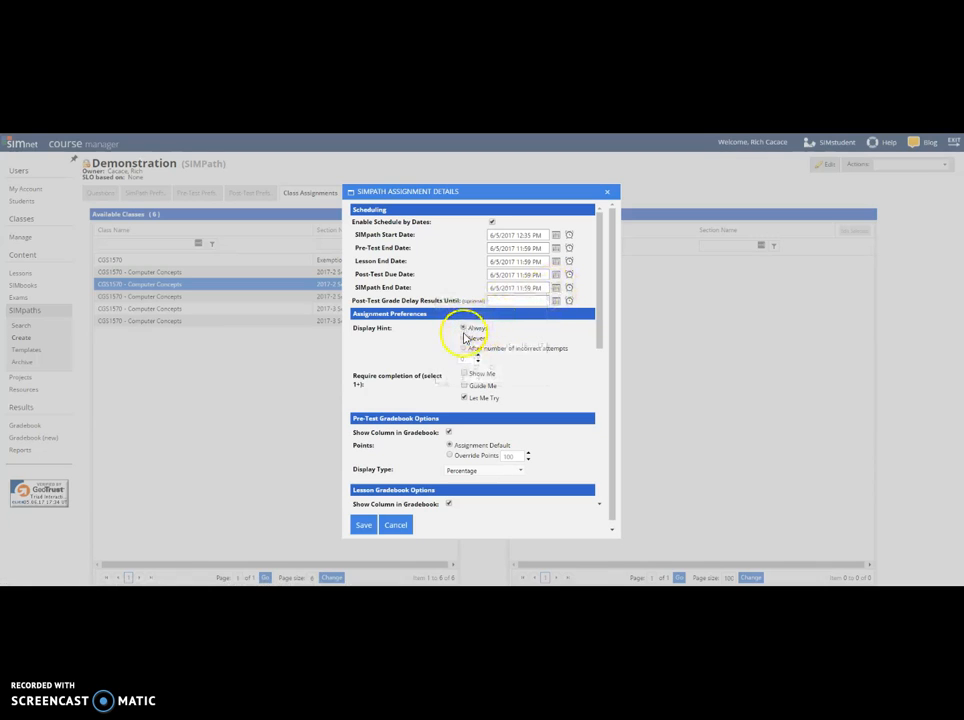
Review the remaining gradebook options and restrictions, then save the SIMpath assignment for the class section
left_click_drag(600, 340, 585, 486)
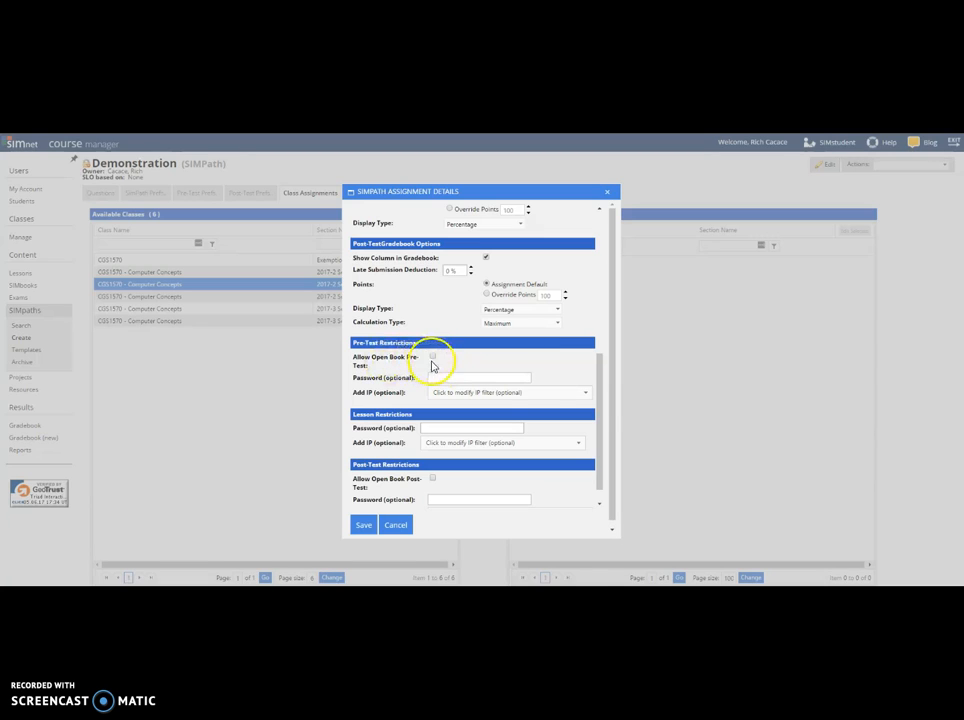
left_click_drag(605, 443, 605, 465)
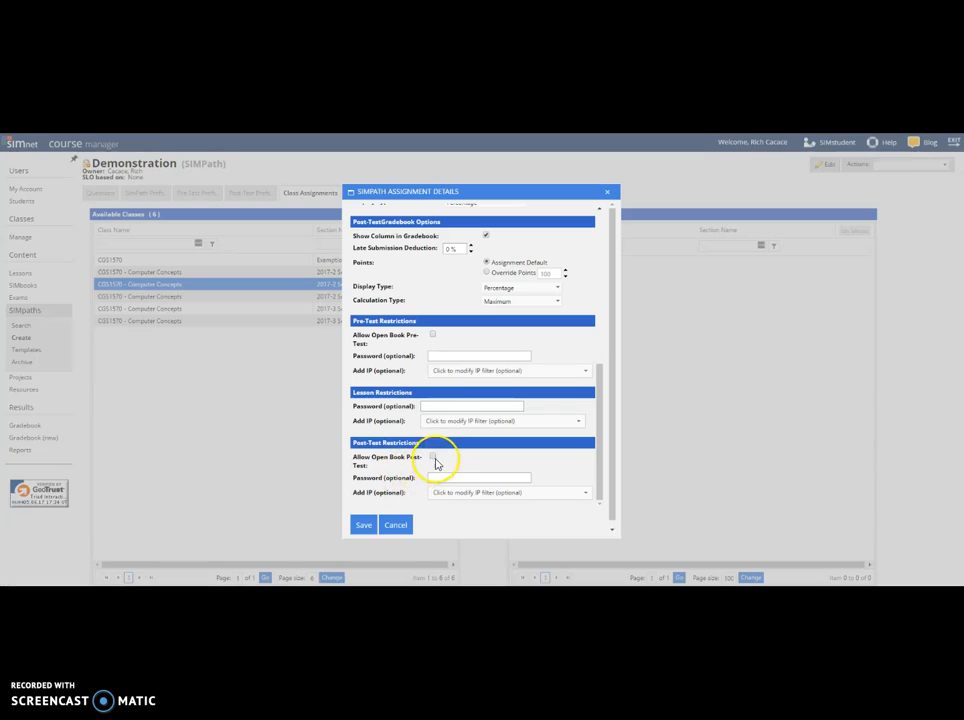
left_click(357, 527)
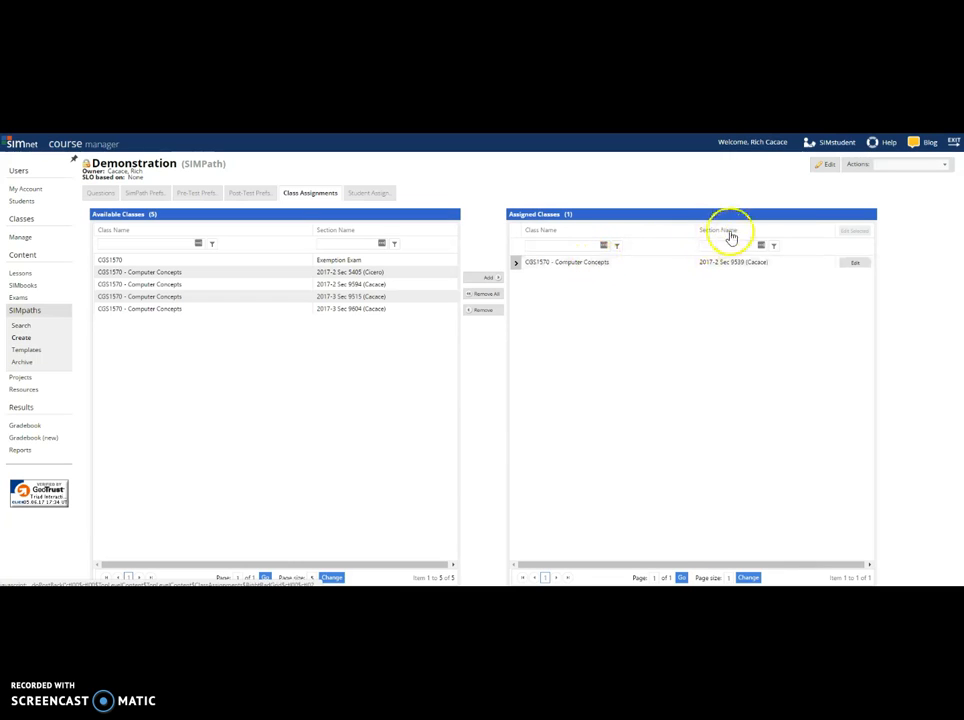
Switch to the student view of CGS1570 - Computer Concepts, 2017-2 Sec 9539, and open the Demonstration SIMpath
left_click(843, 146)
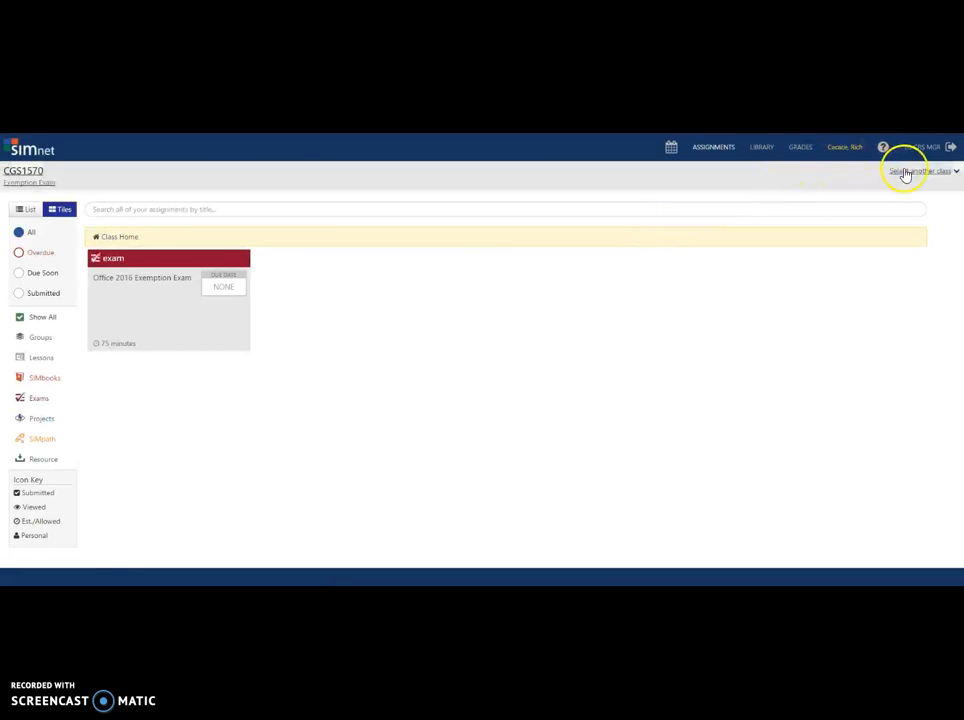
left_click(905, 174)
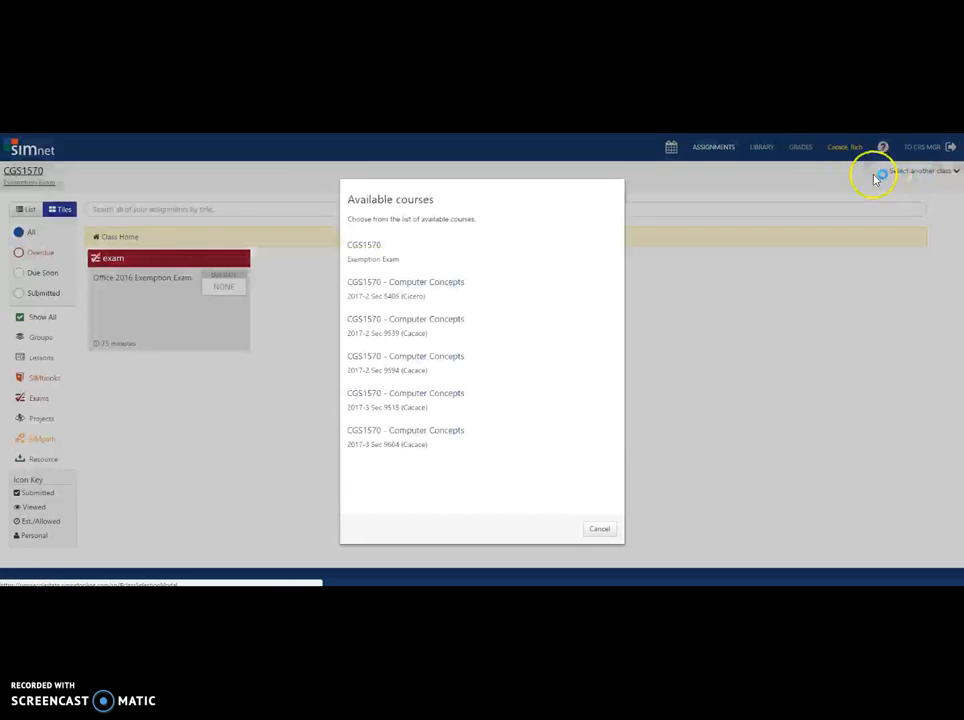
left_click(491, 327)
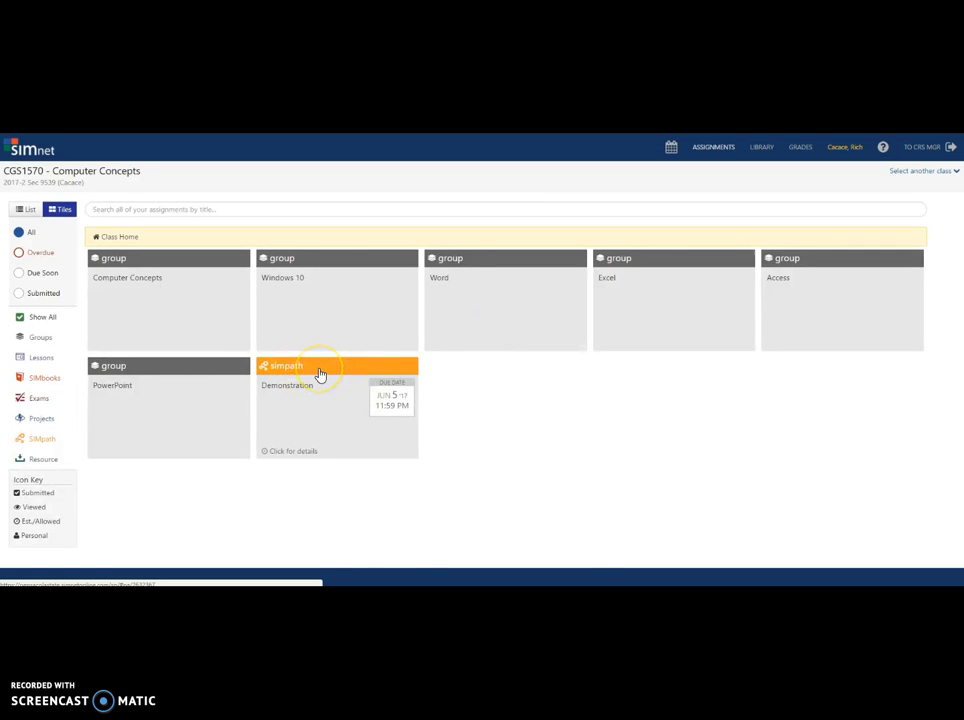
left_click(320, 374)
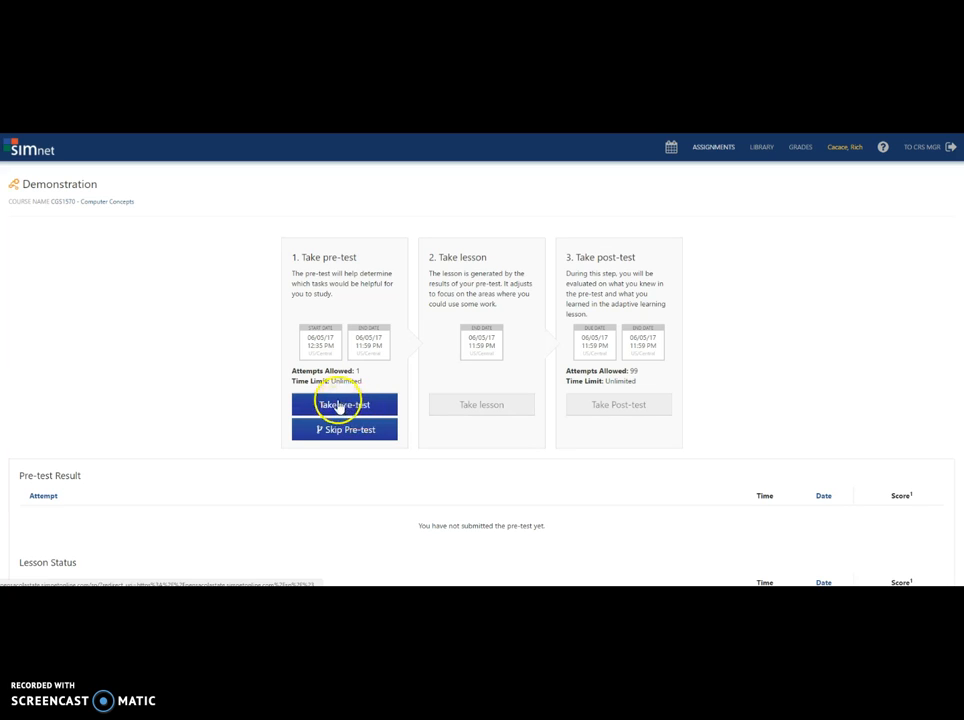
Launch the Demonstration pre-test and start its exam
left_click(339, 408)
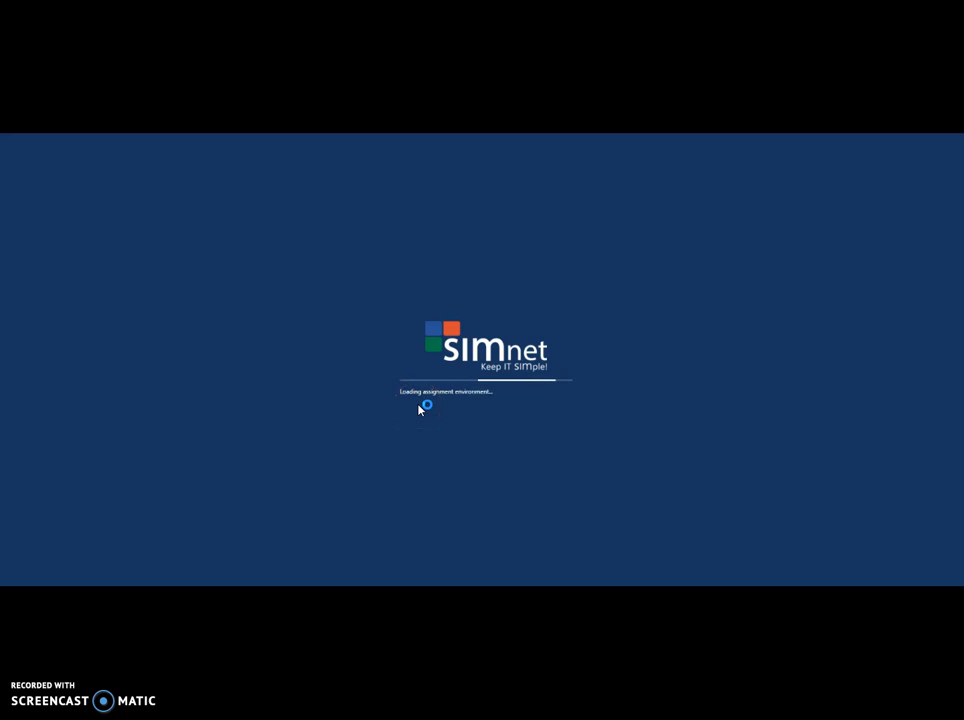
left_click(439, 406)
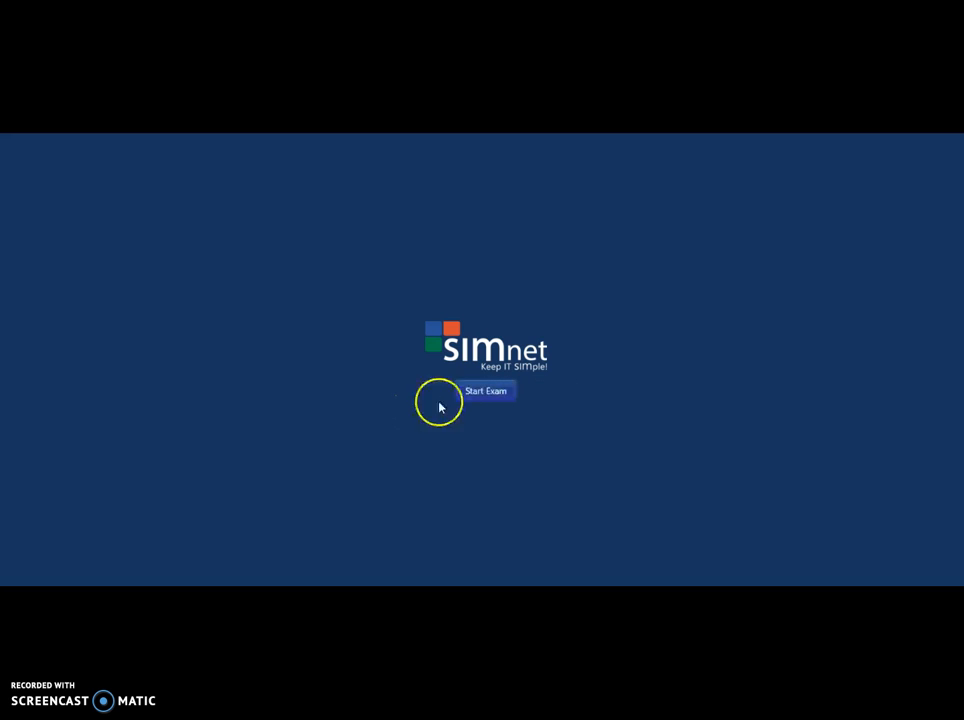
left_click(497, 398)
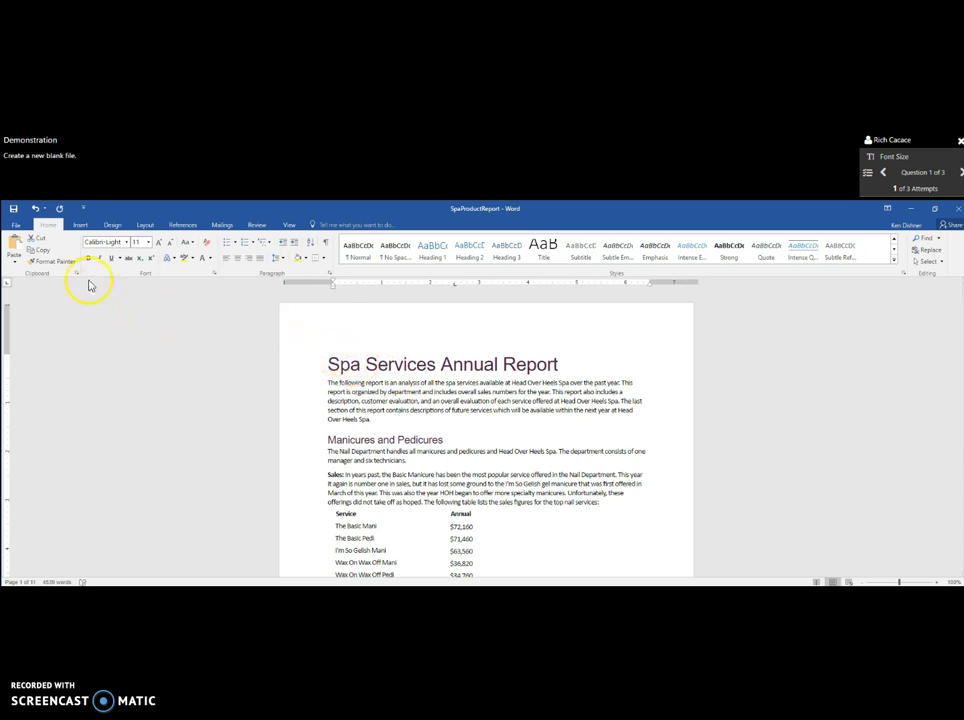
Use up all three attempts at the new blank file question by choosing the Welcome to Word template each time
left_click(16, 228)
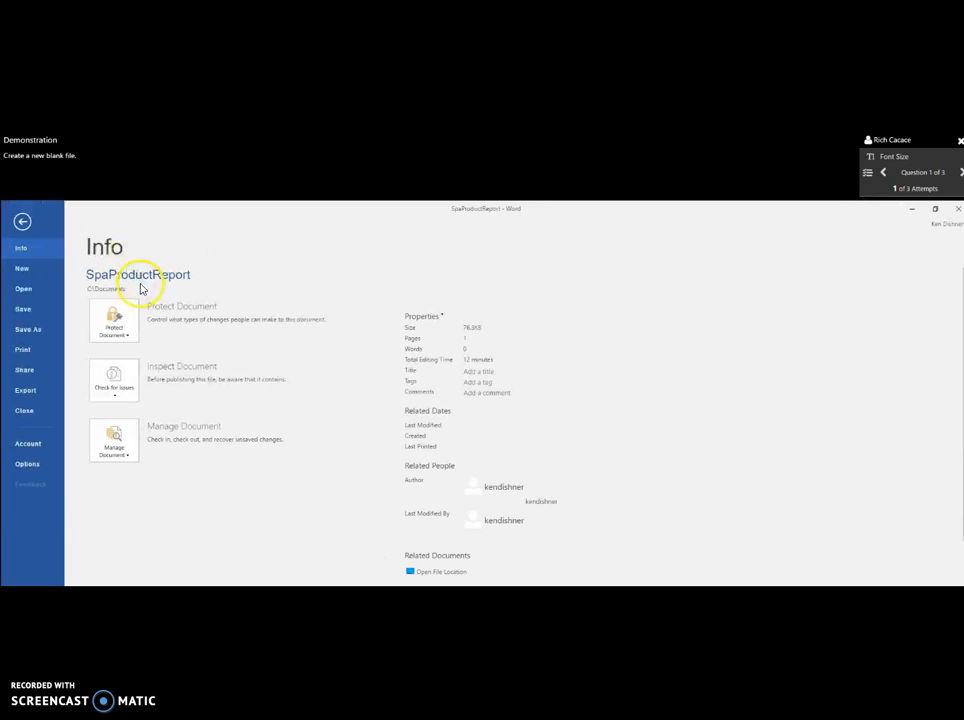
left_click(22, 270)
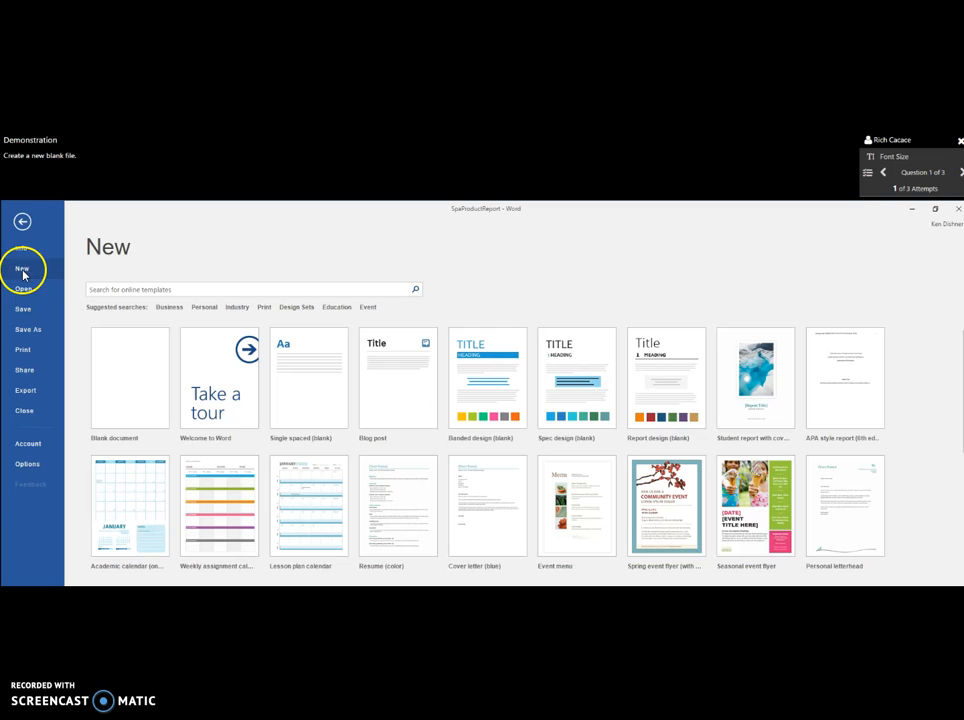
left_click(200, 369)
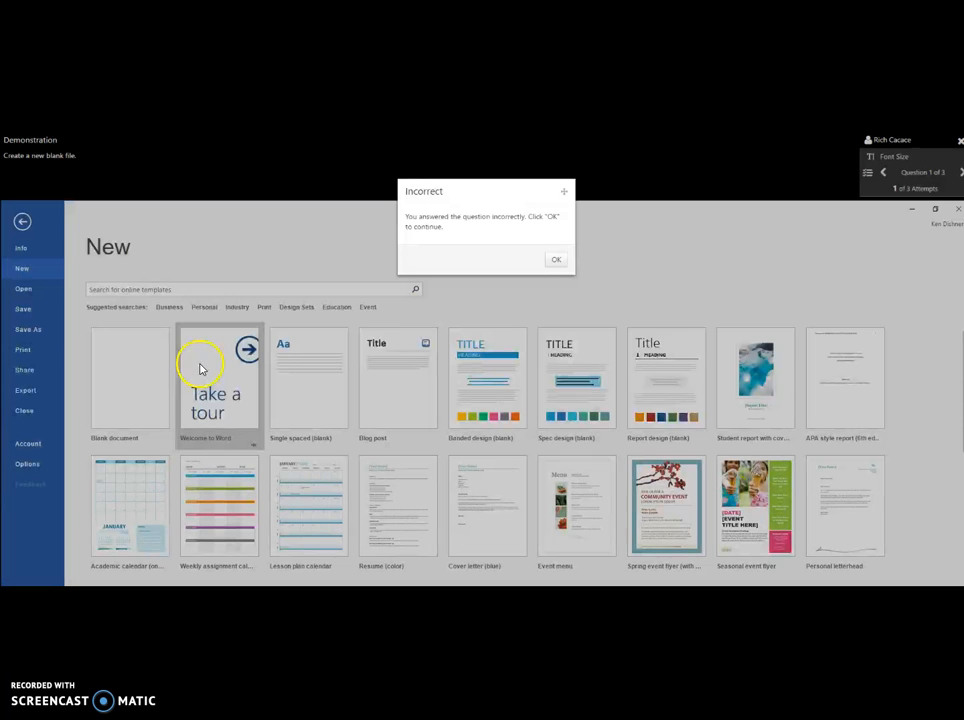
left_click(547, 259)
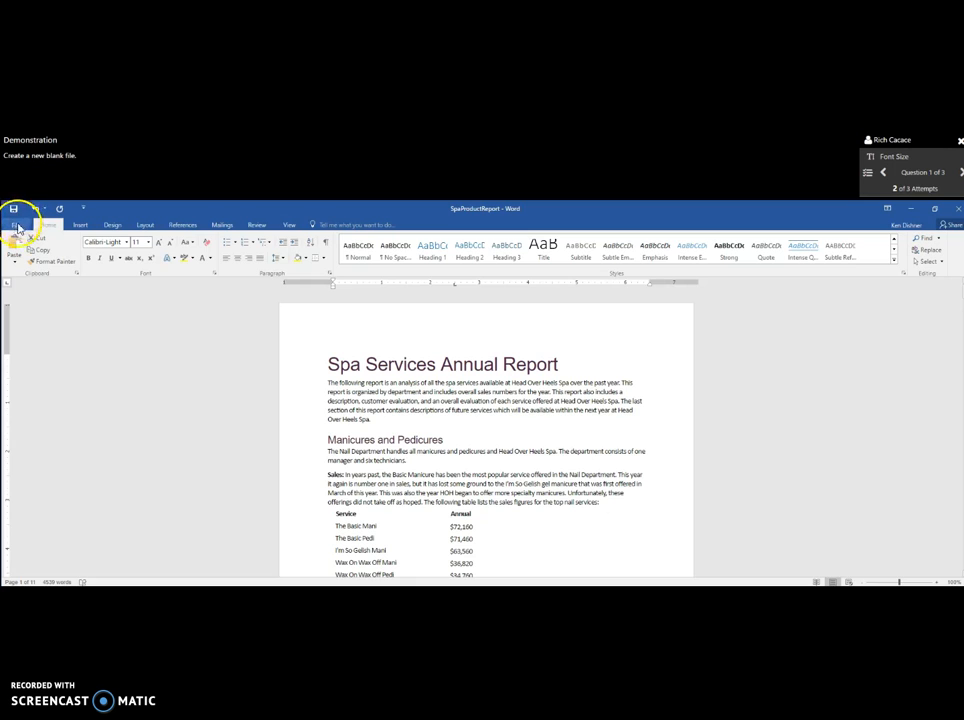
left_click(17, 228)
left_click(21, 268)
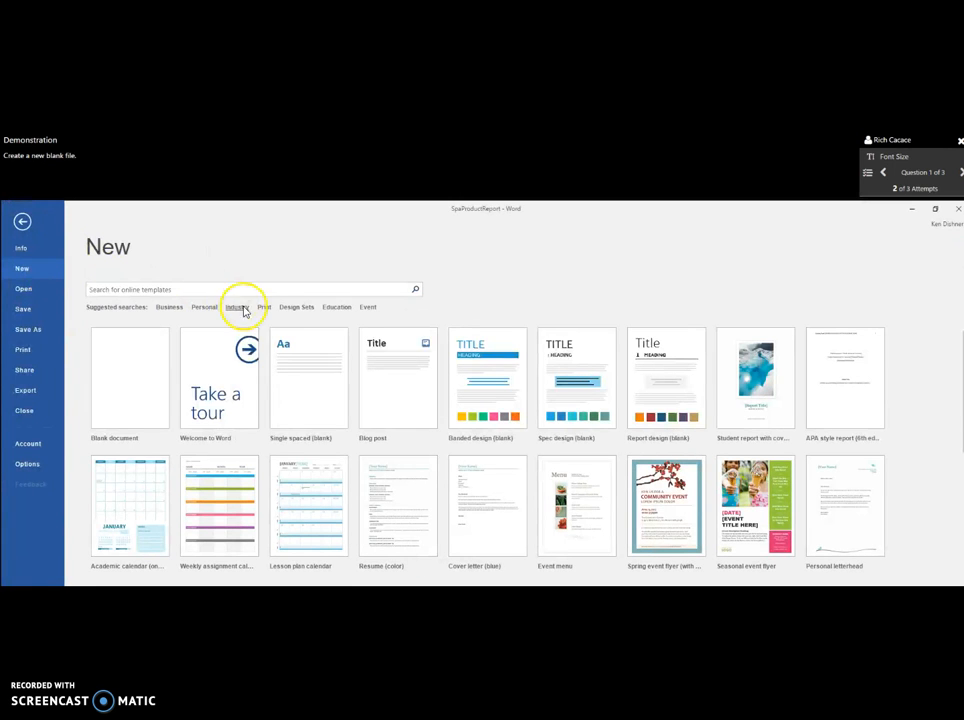
left_click(226, 378)
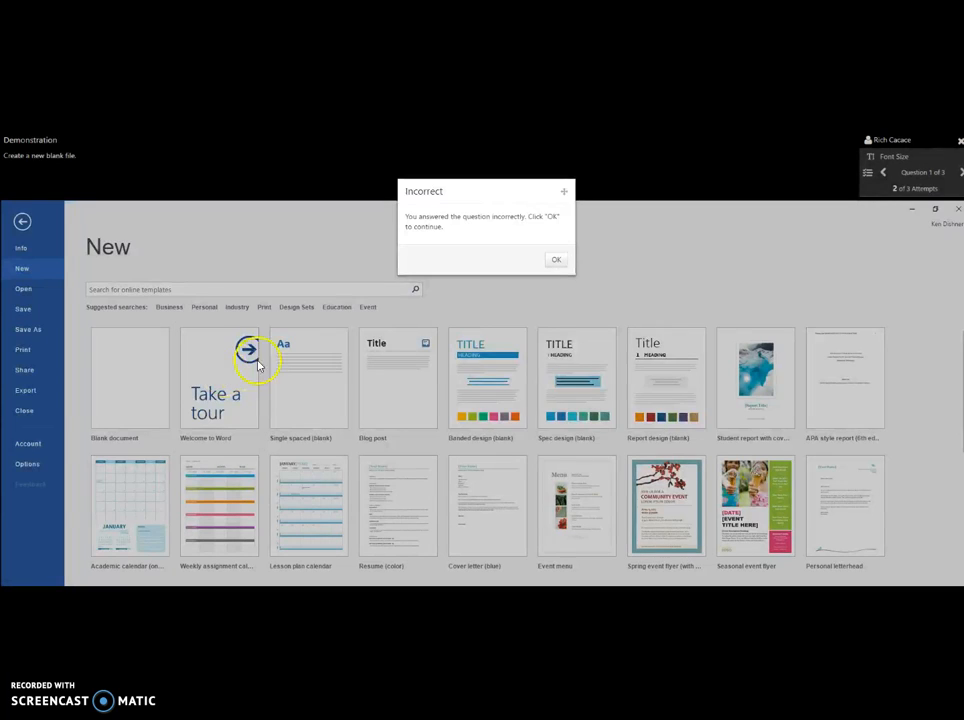
left_click(553, 261)
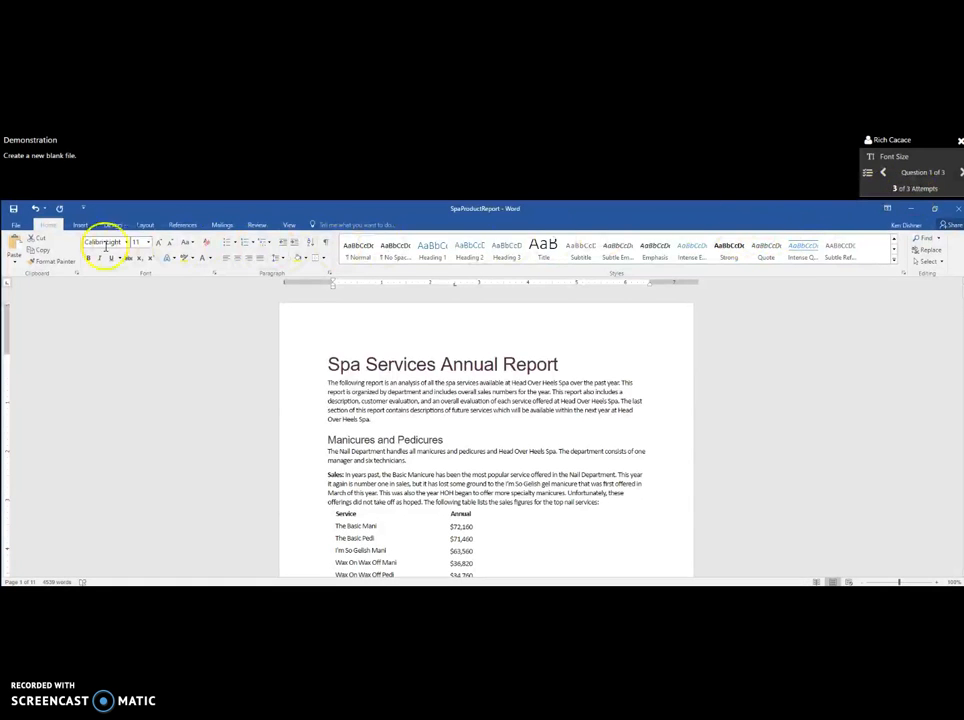
left_click(15, 224)
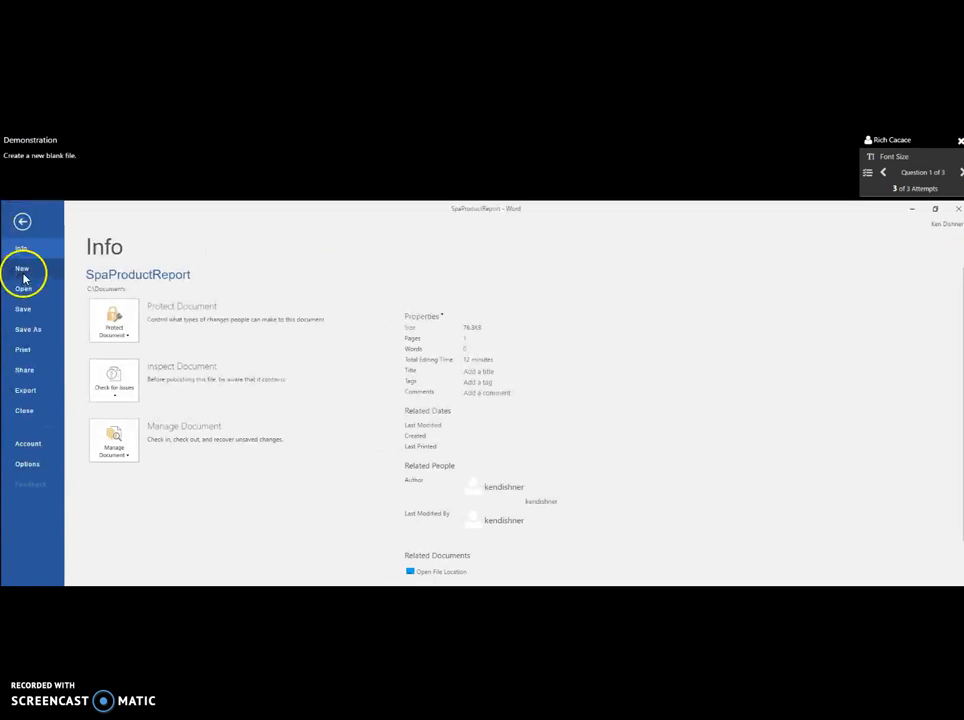
left_click(22, 268)
left_click(202, 372)
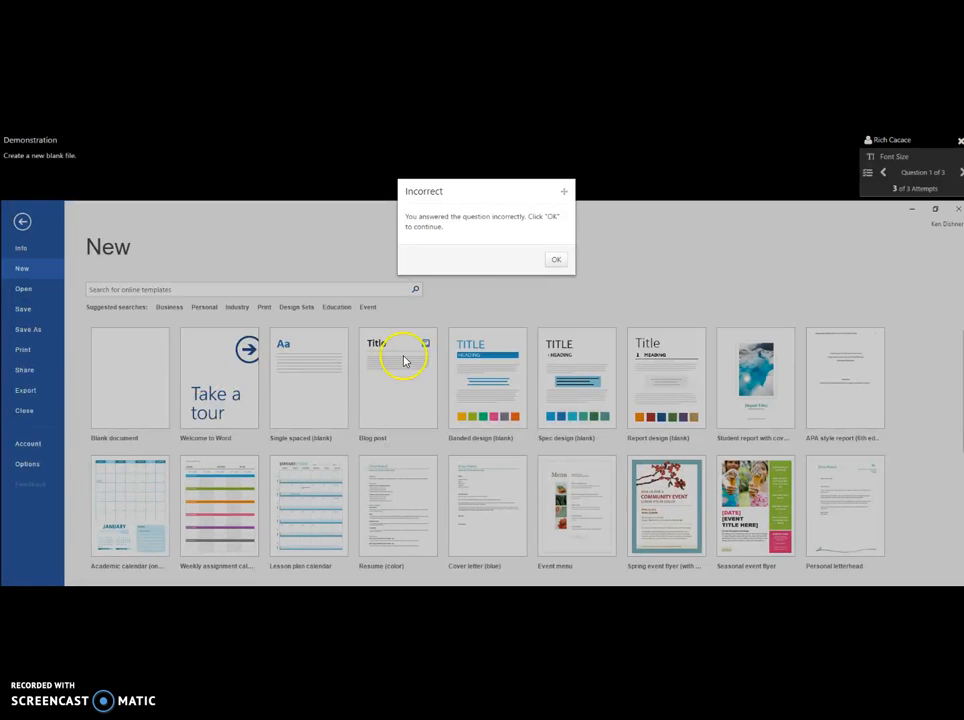
left_click(557, 261)
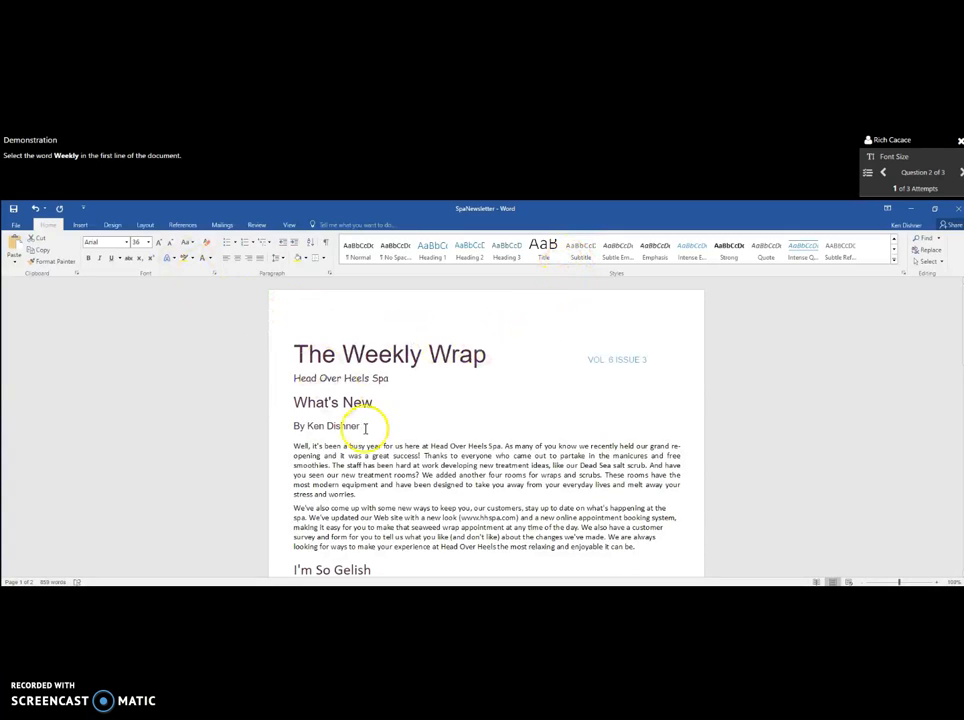
Complete and submit the pre-test by selecting the word Weekly in the first line and cutting the selected sentence
double_click(378, 352)
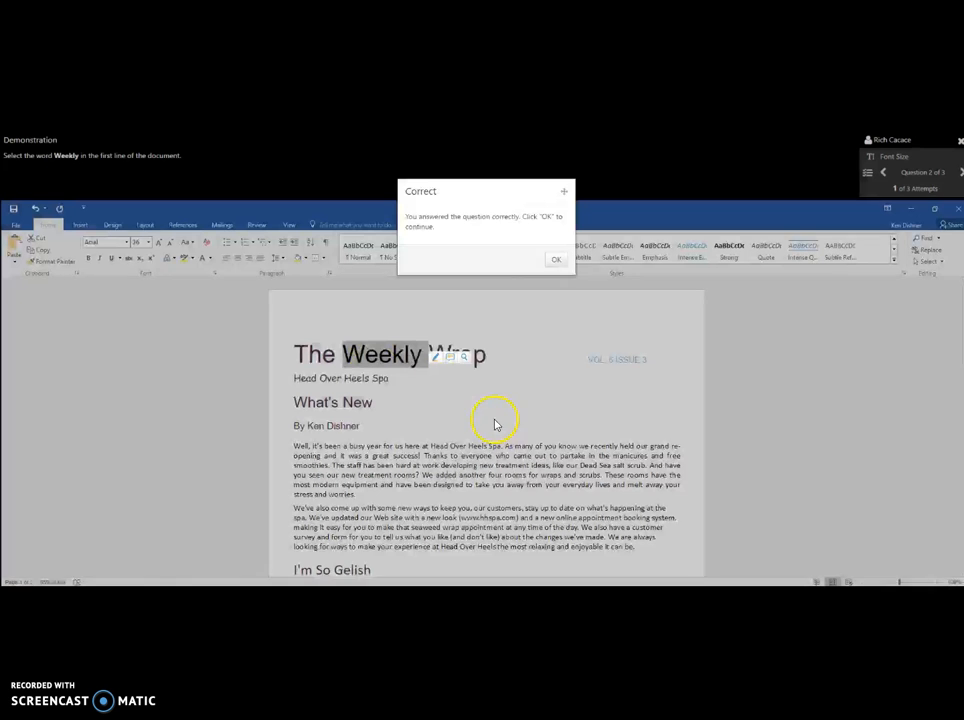
left_click(557, 262)
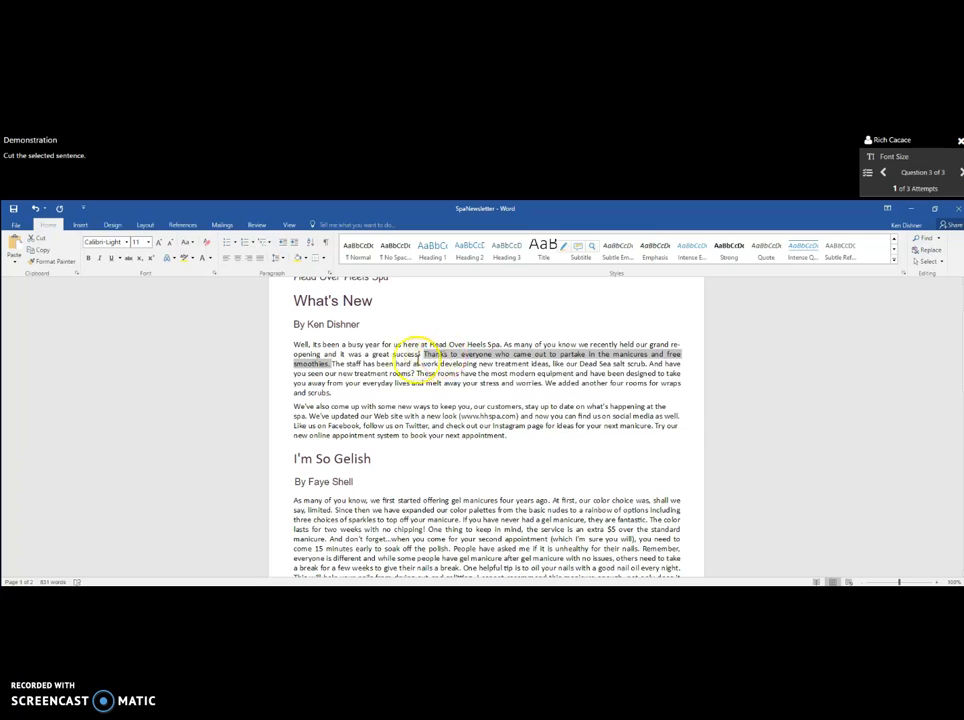
left_click(32, 237)
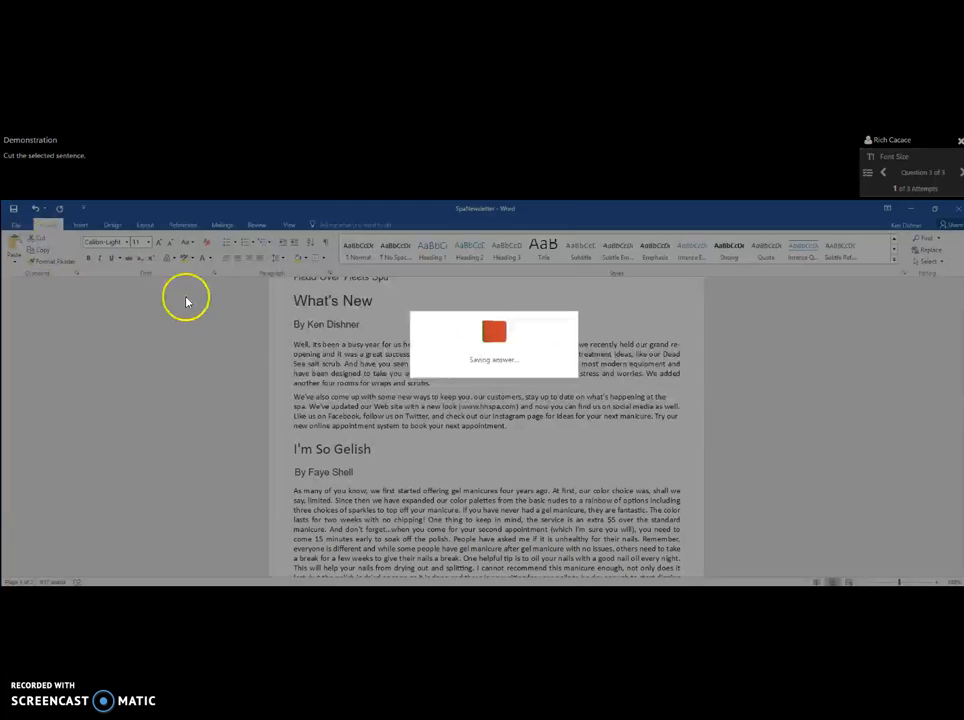
left_click(551, 266)
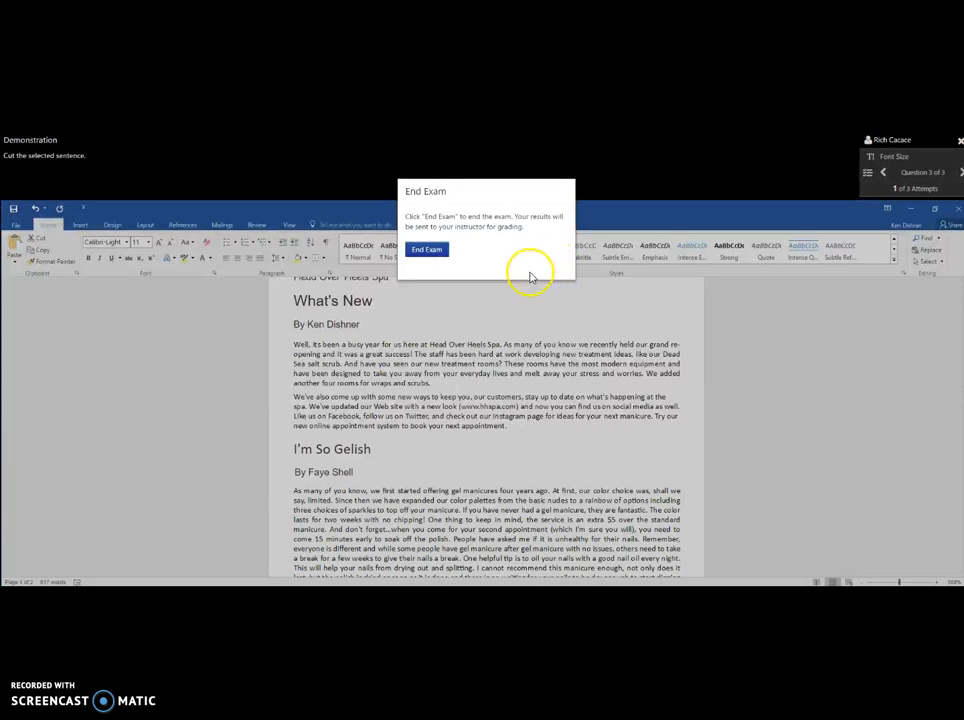
left_click(425, 251)
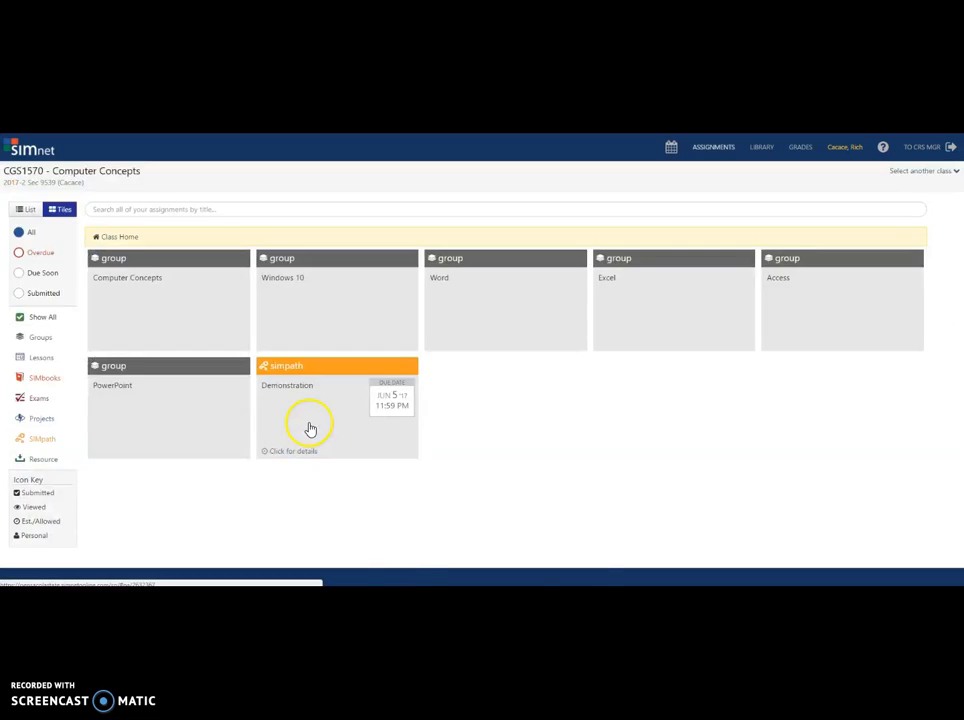
Take the Demonstration lesson and complete the Let Me Try exercise for Skill 1.12 by creating a blank document
left_click(308, 428)
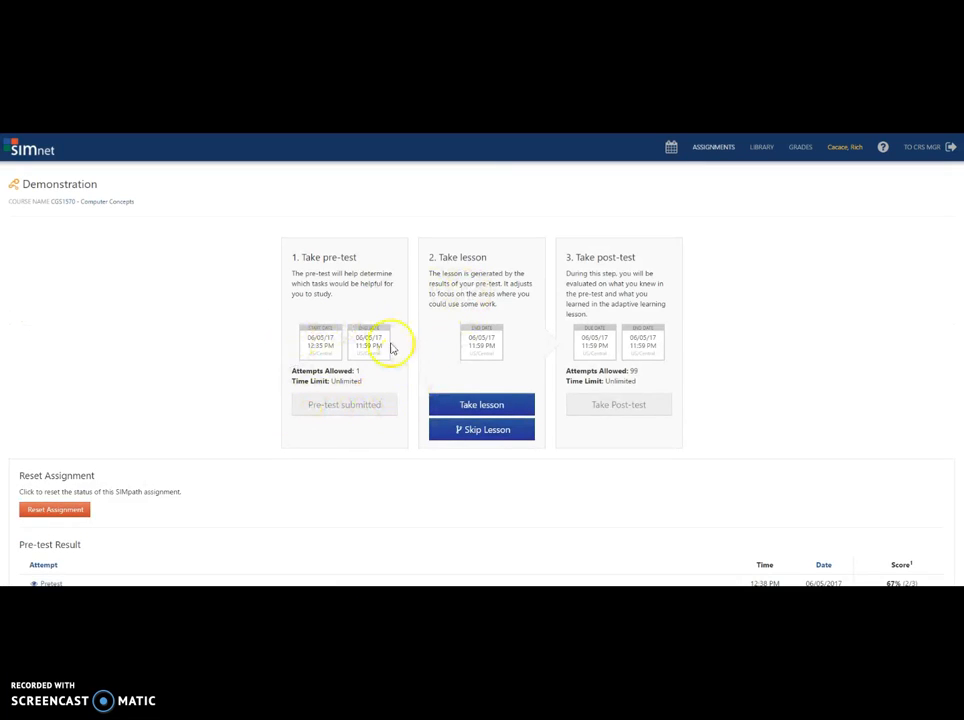
left_click(483, 405)
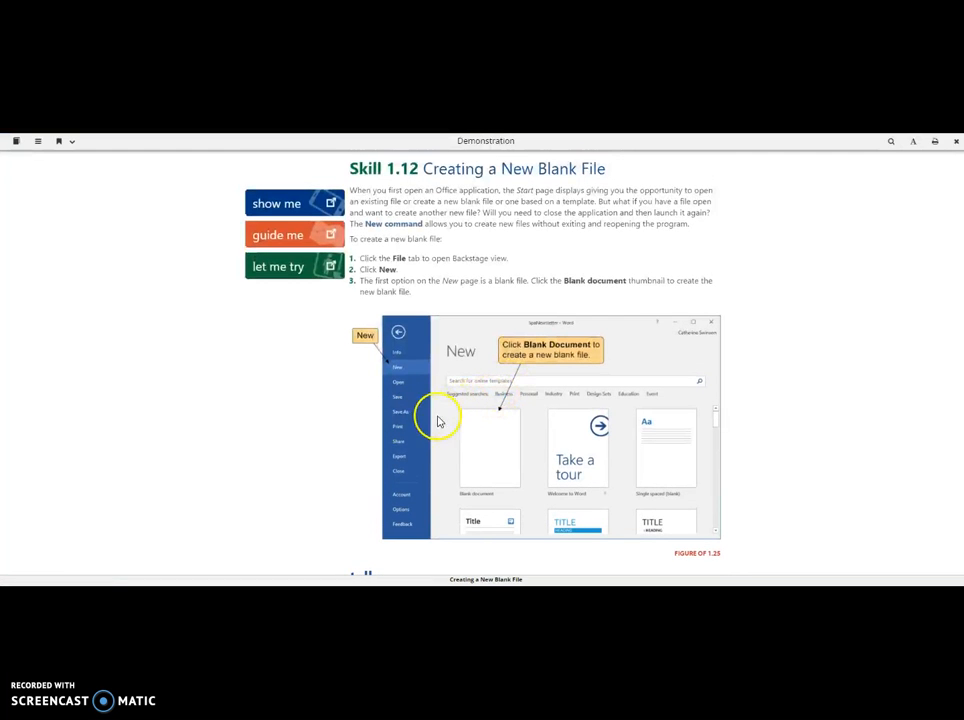
left_click(287, 272)
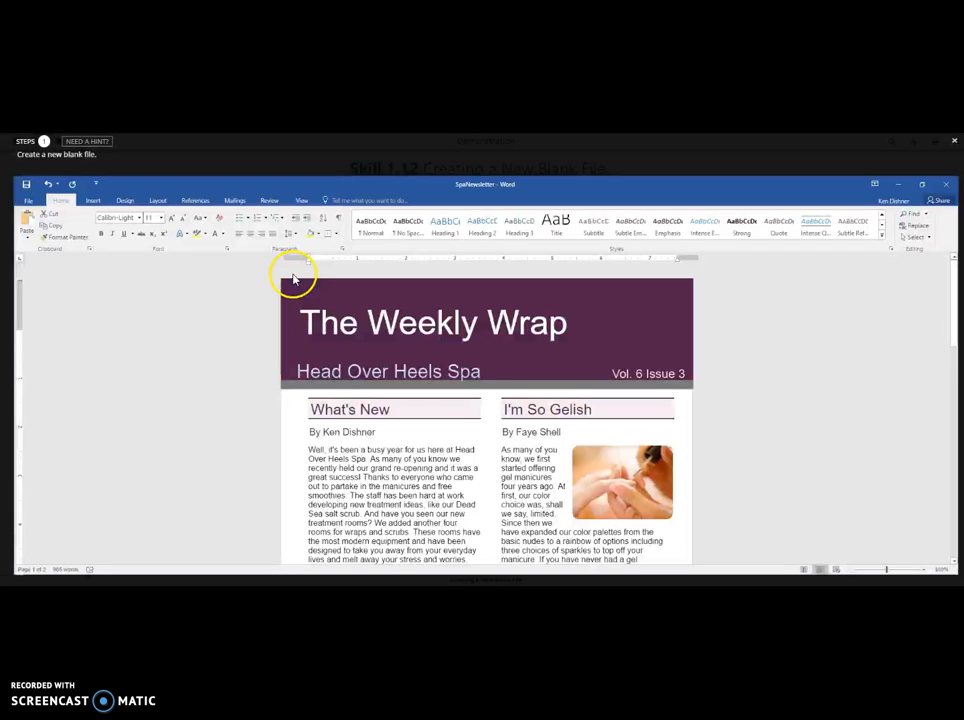
left_click(30, 202)
left_click(56, 252)
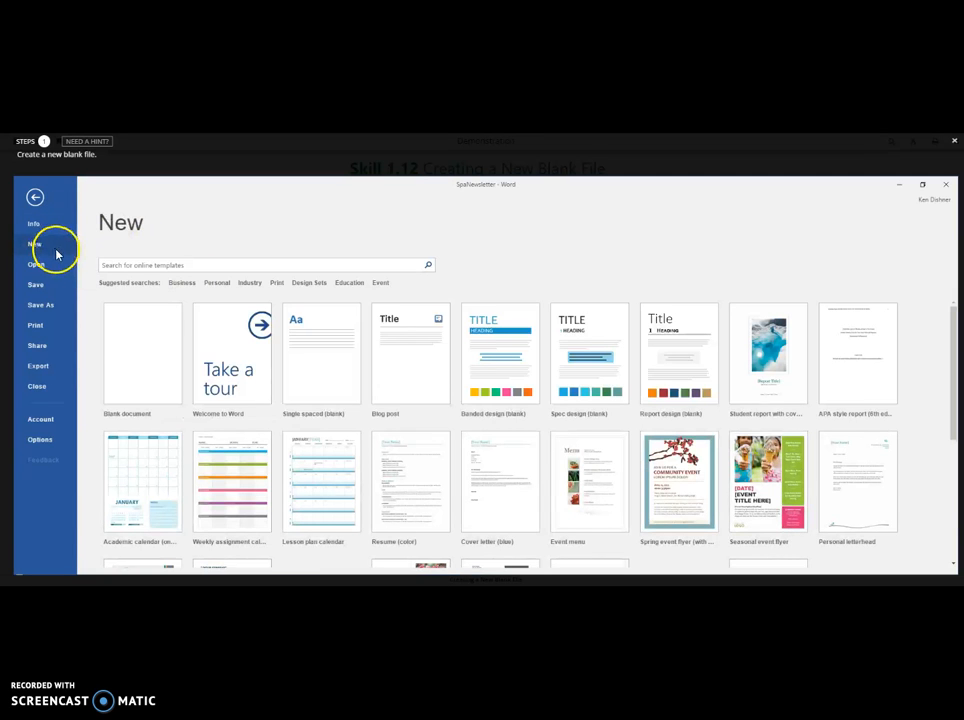
left_click(155, 344)
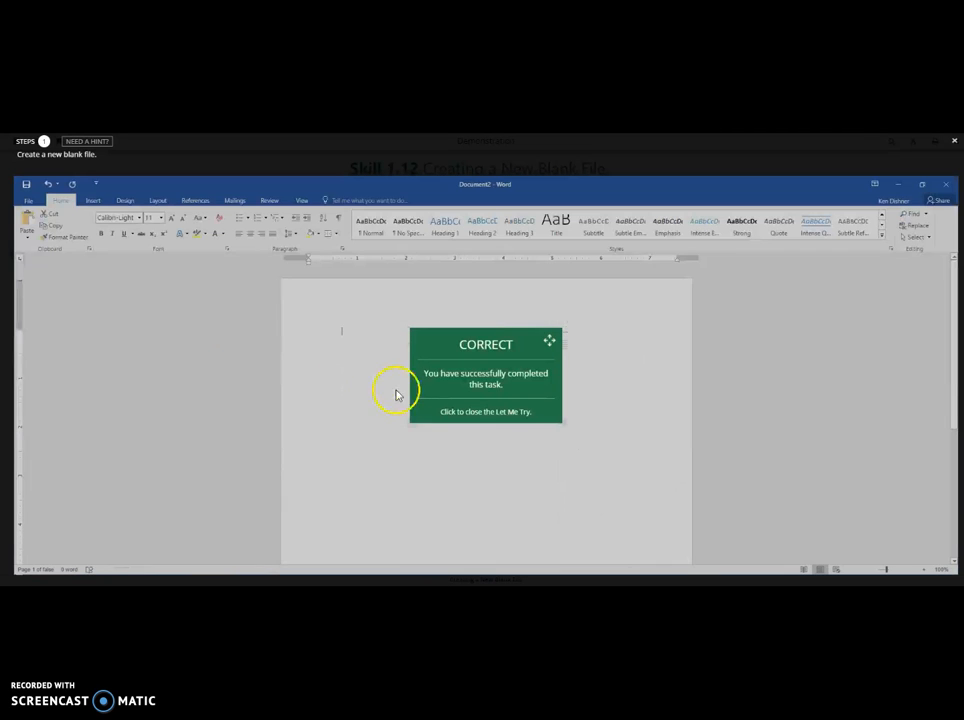
left_click(502, 416)
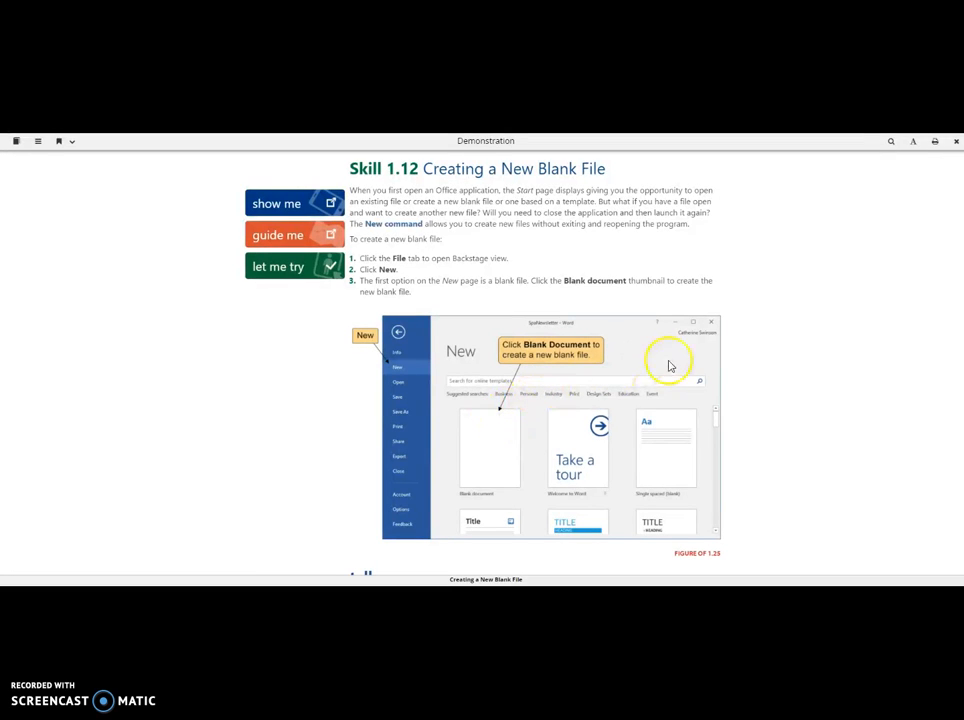
Exit the lesson and advance to the post-test, starting its exam
left_click(956, 142)
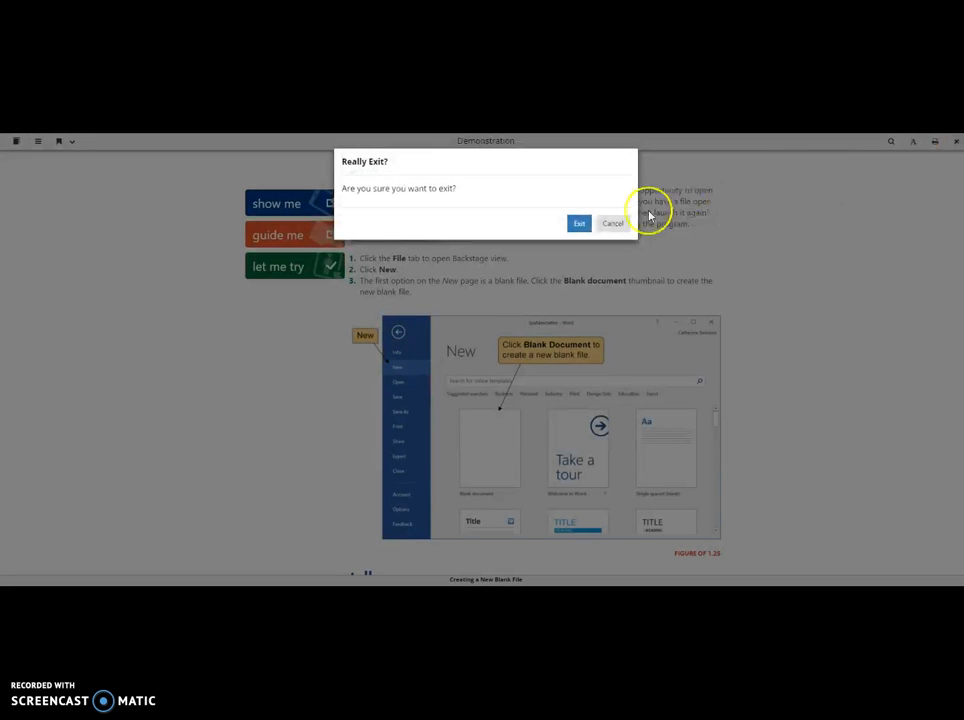
left_click(578, 221)
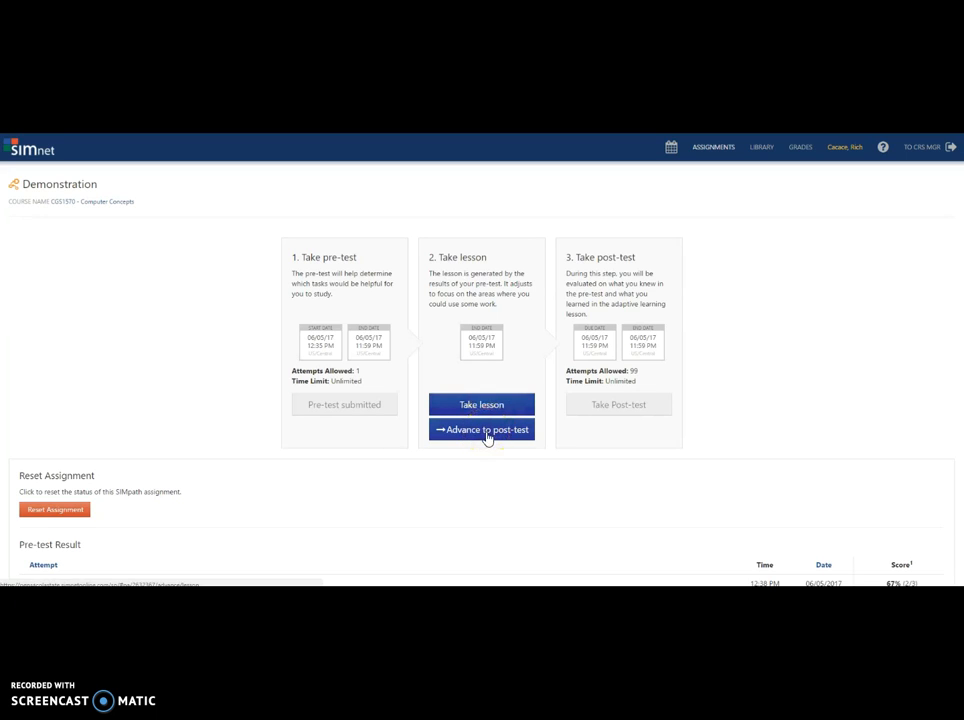
left_click(487, 432)
left_click(606, 410)
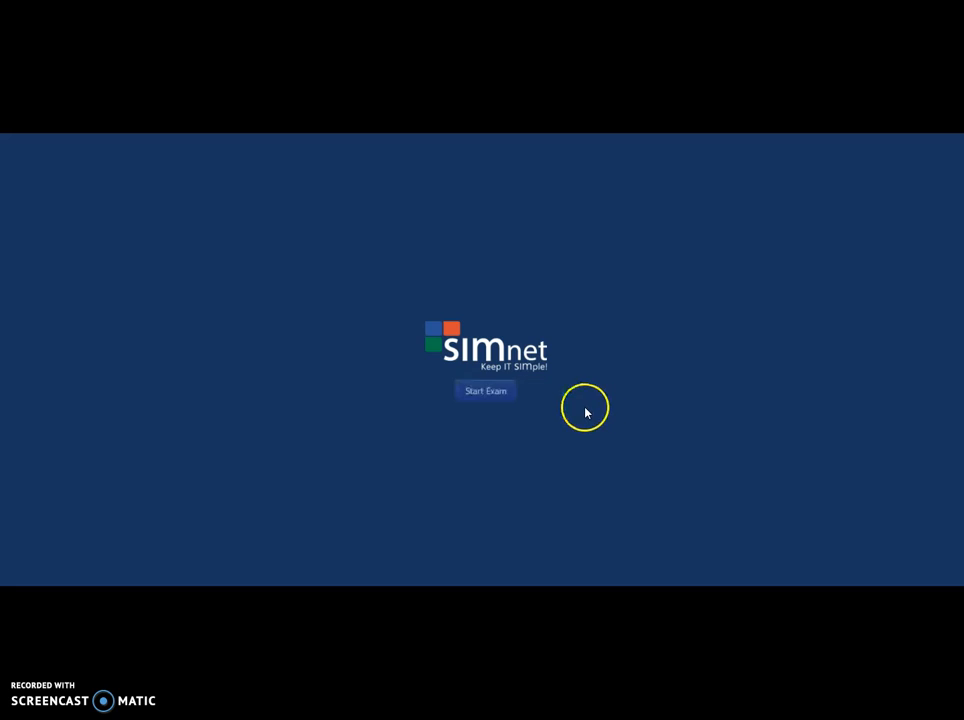
left_click(488, 392)
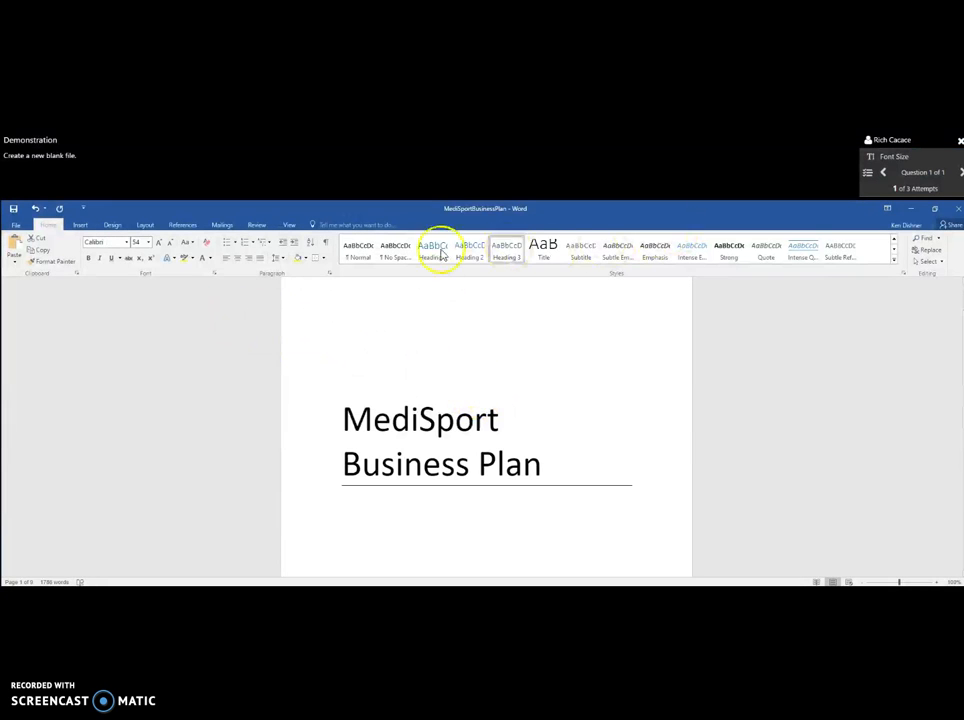
Answer the post-test question by creating a new blank document and end the exam
left_click(15, 224)
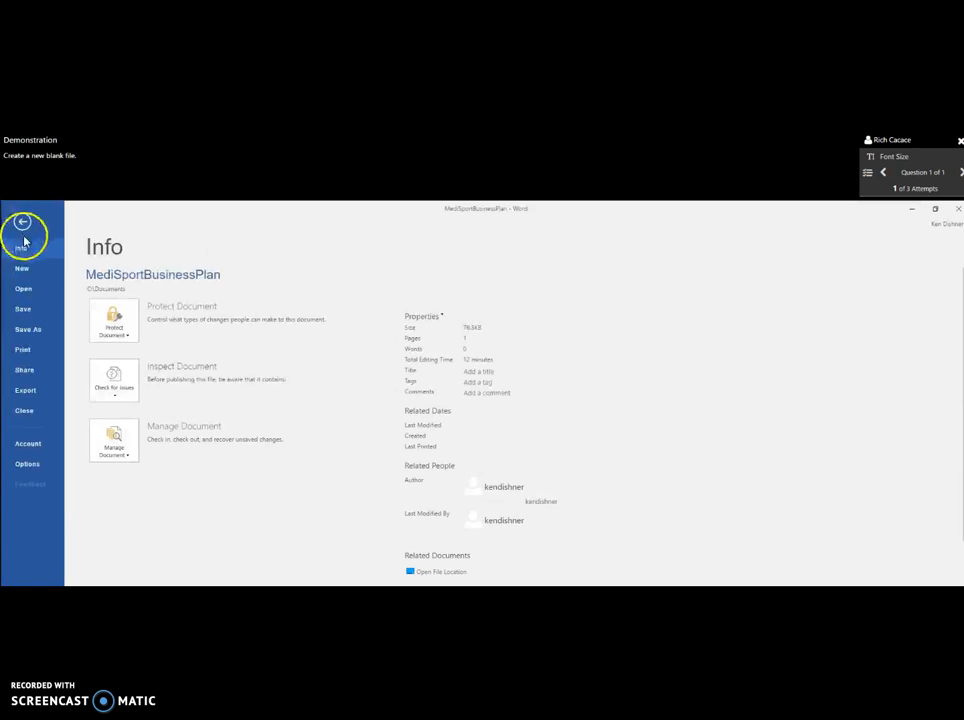
left_click(27, 271)
left_click(147, 354)
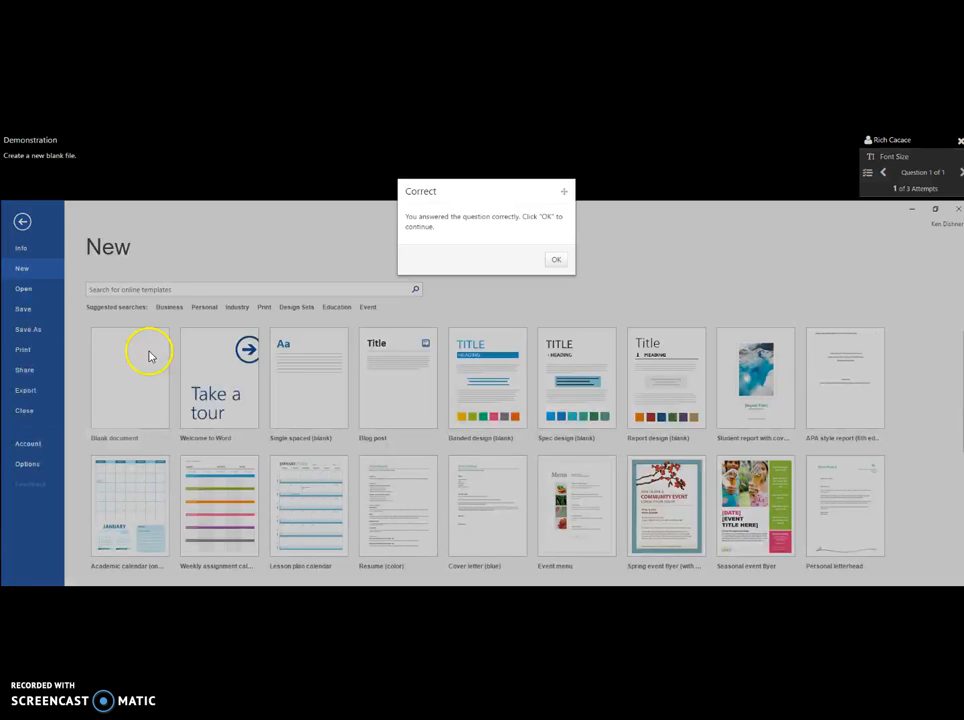
left_click(552, 261)
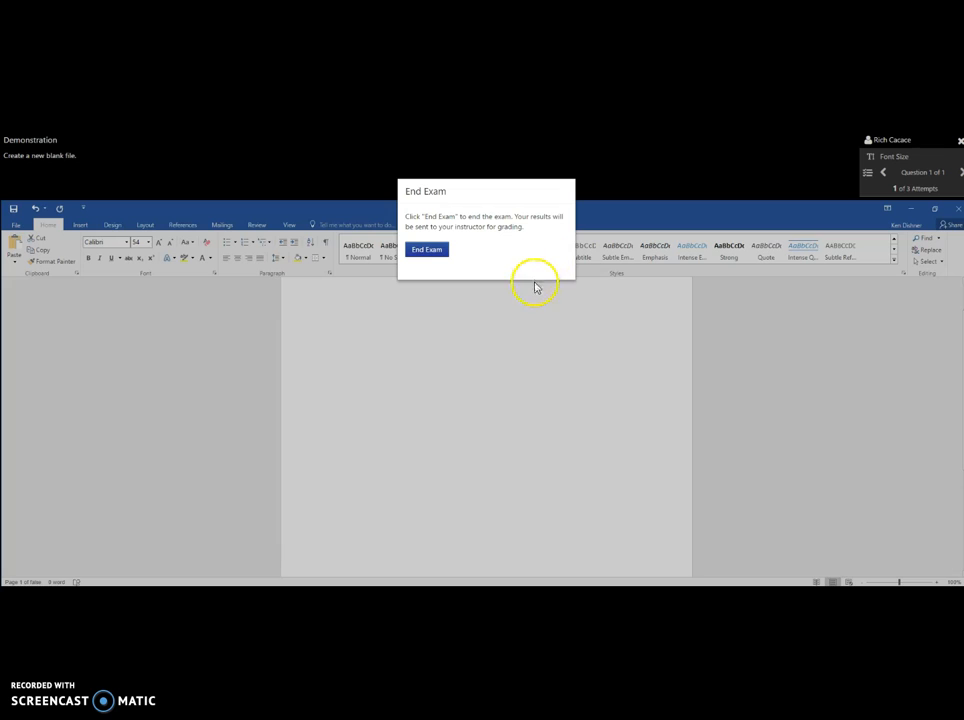
left_click(427, 252)
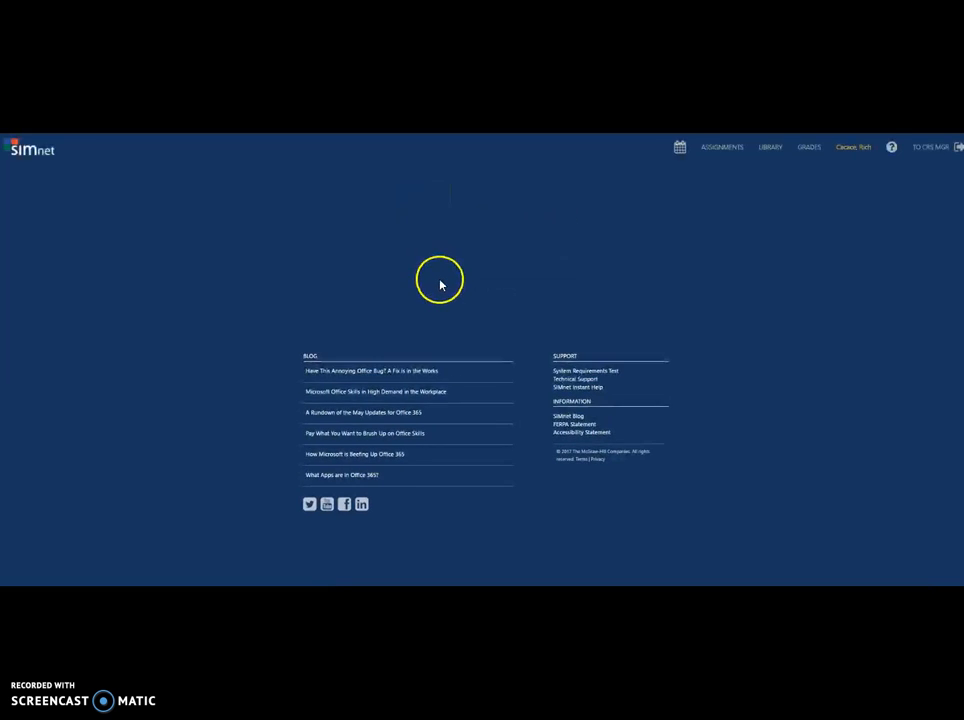